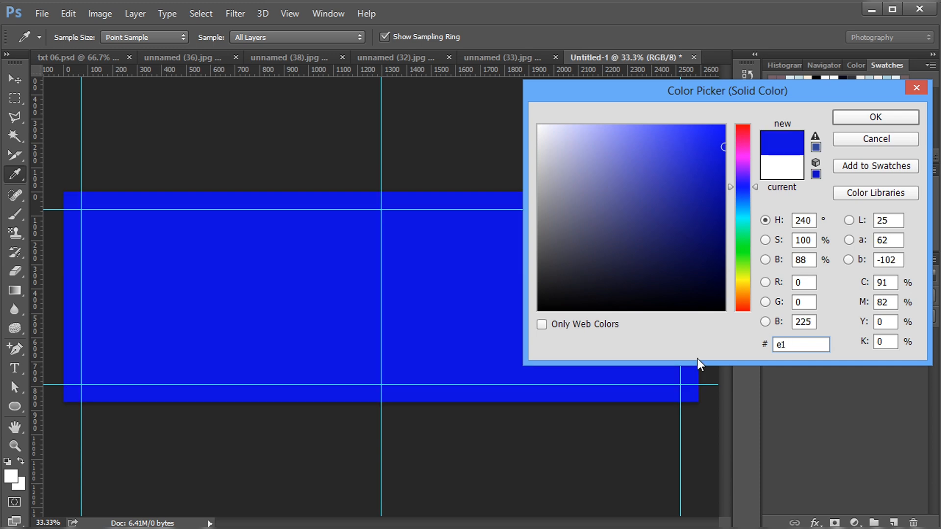
Step: Set the solid color fill of the background to #e1f0f1
type("f0f")
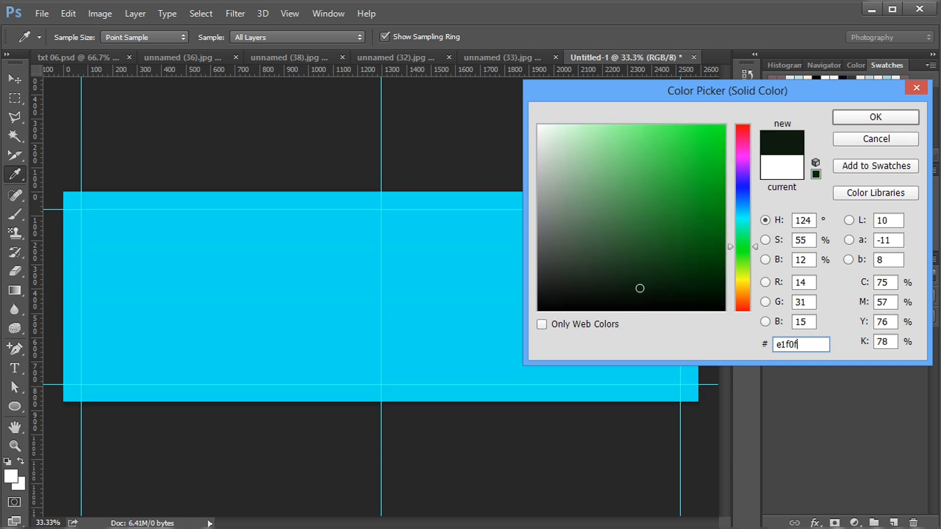
type("1")
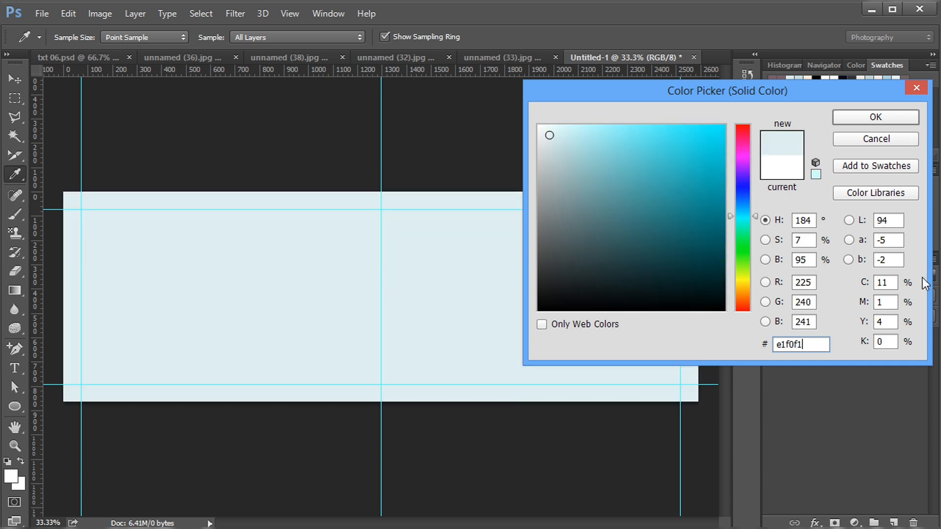
left_click(876, 117)
Step: Draw a rectangle about 1305 by 948 px covering the left half of the canvas and fill it with #8eaeb2
left_click_drag(15, 406, 74, 403)
left_click_drag(61, 189, 377, 419)
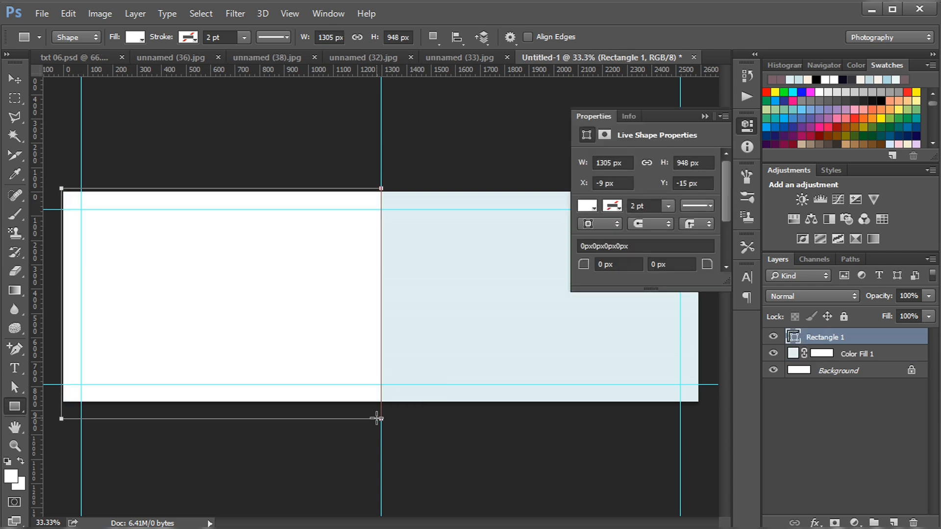
left_click(587, 206)
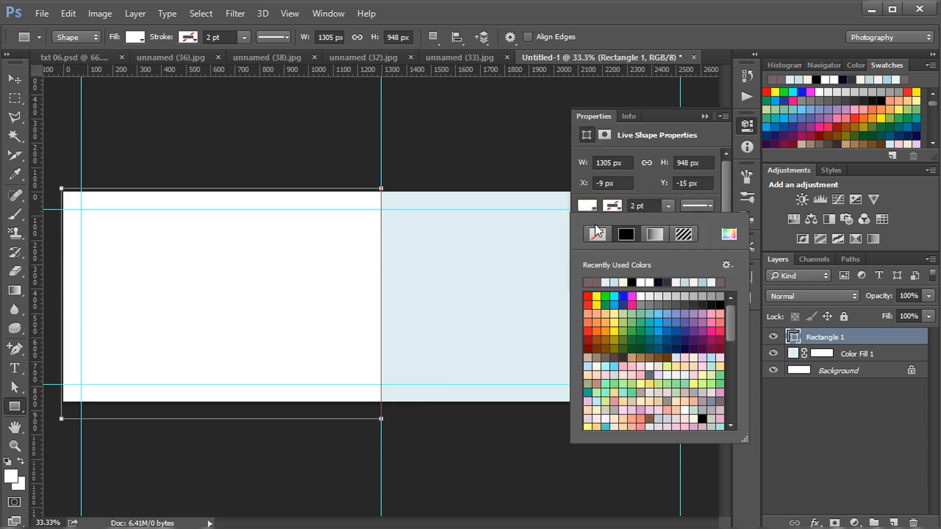
left_click(729, 234)
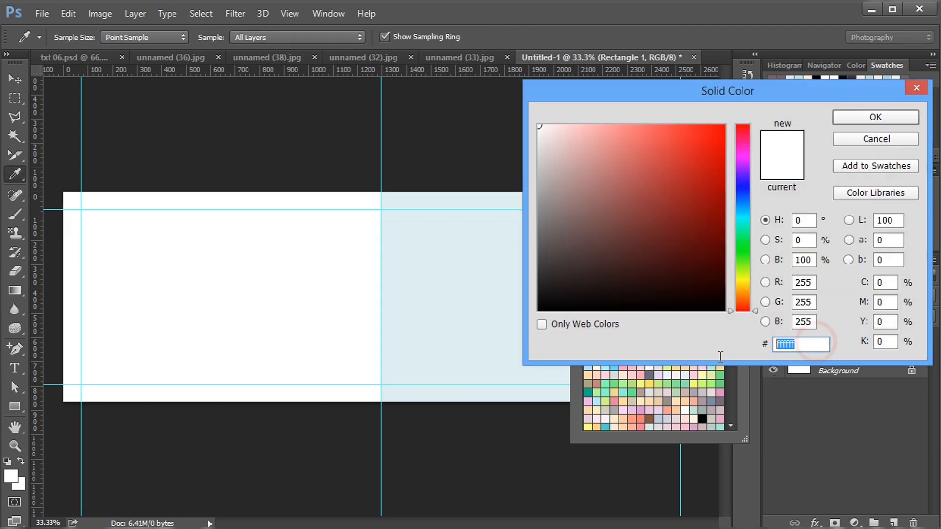
type("8e")
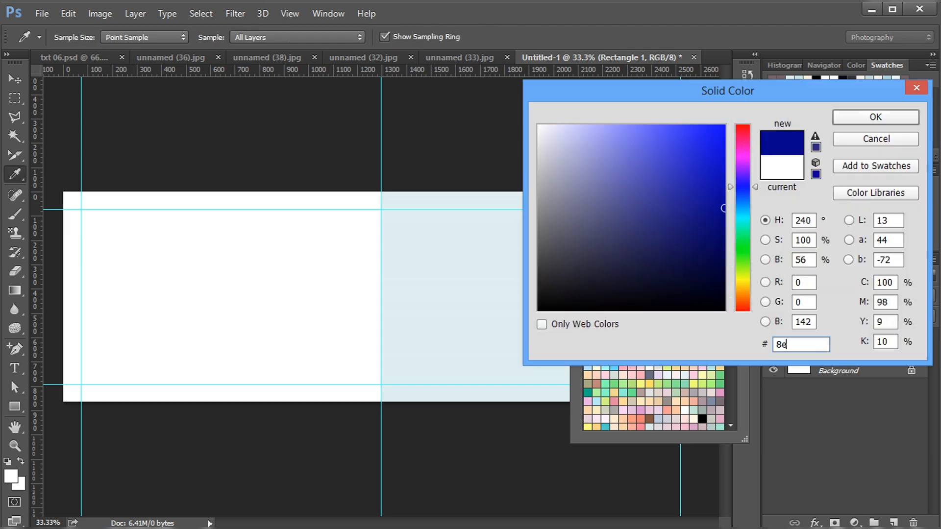
type("ae")
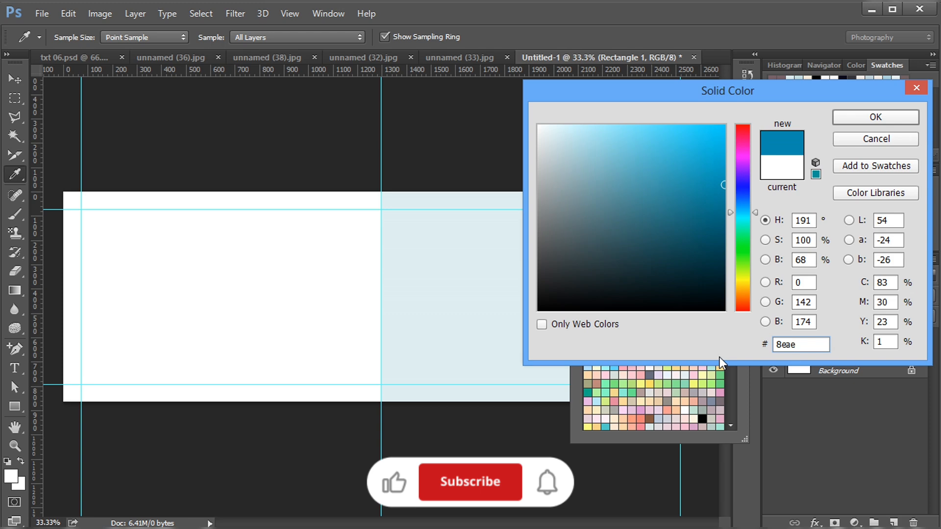
type("b2")
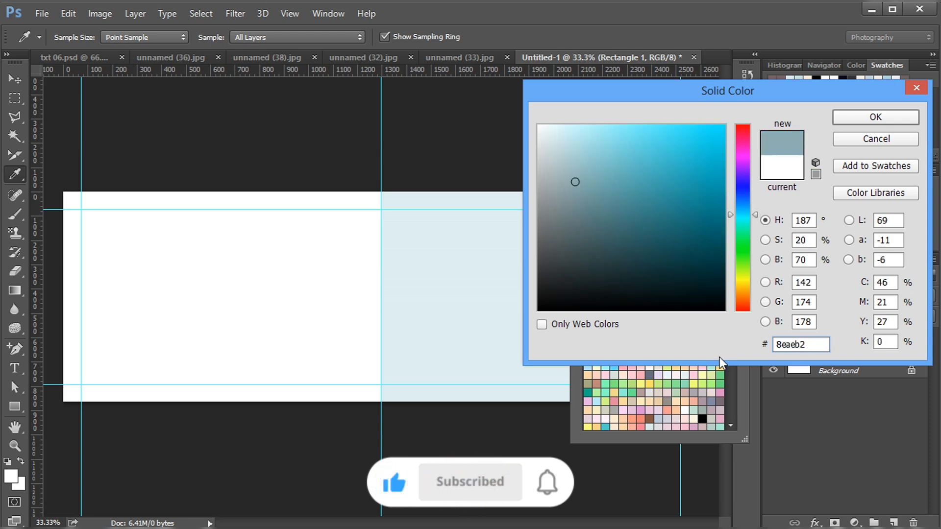
key("Return")
left_click(705, 116)
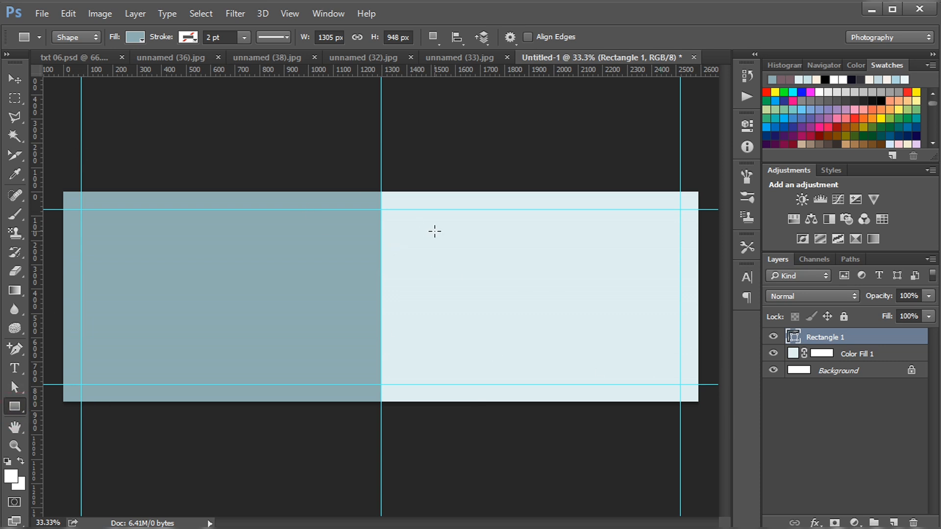
Step: Create a second rectangle 1100 px wide and 880 px high with the Rectangle tool
left_click(308, 198)
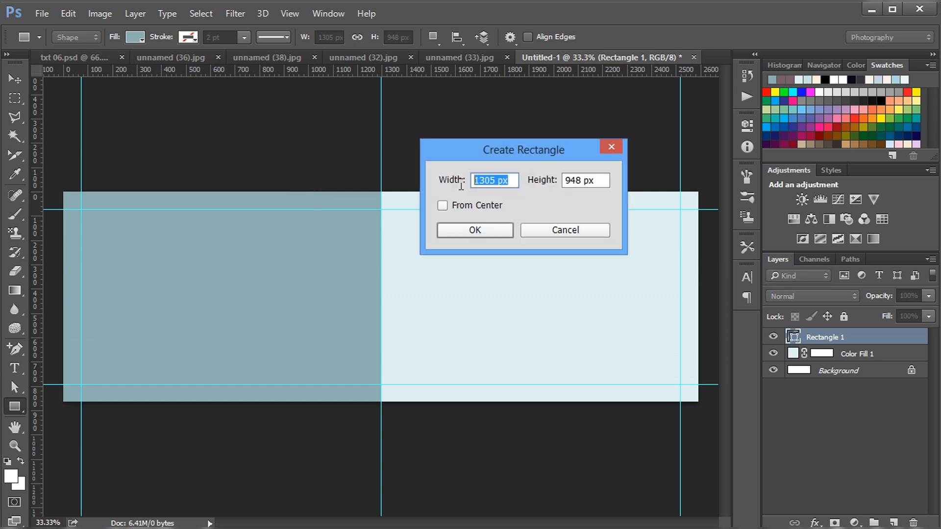
type("1100")
key("Tab")
type("880")
key("Return")
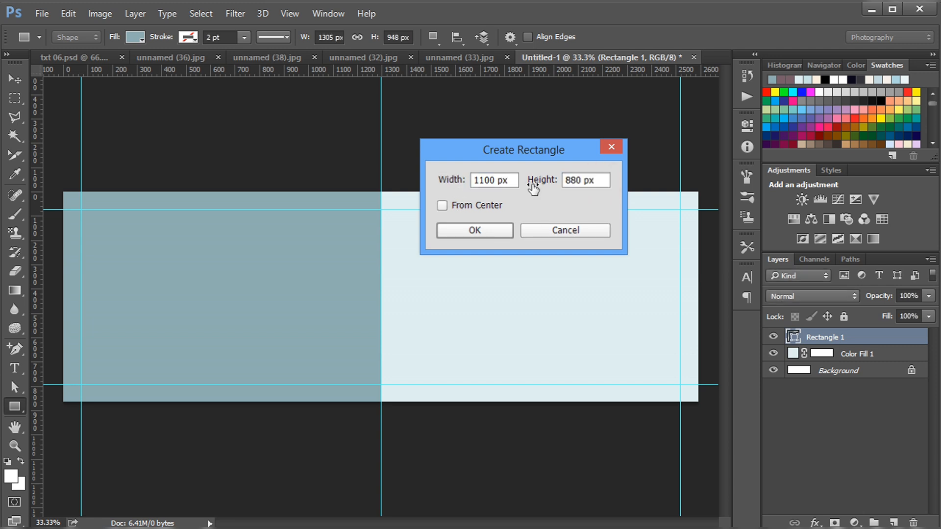
left_click(705, 116)
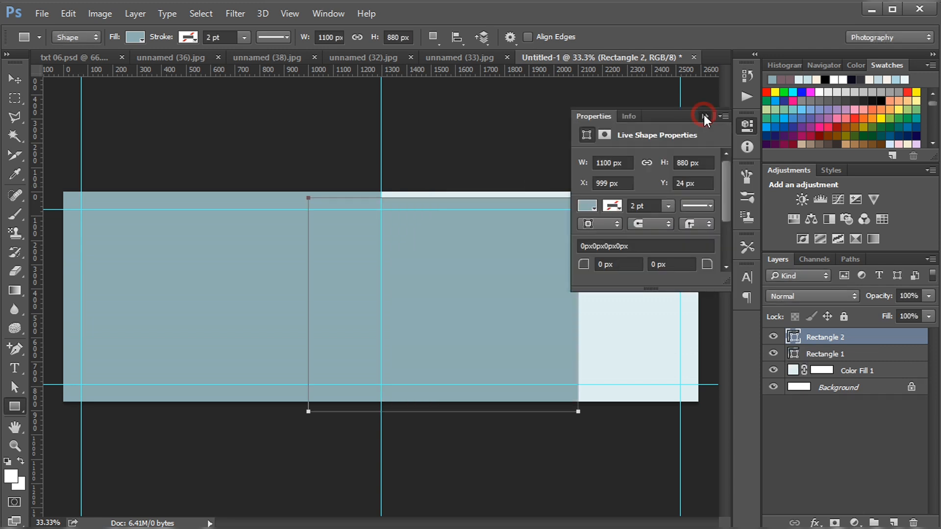
Step: Change the fill of the 1100 by 880 px rectangle to the recently used light cream color
left_click(135, 38)
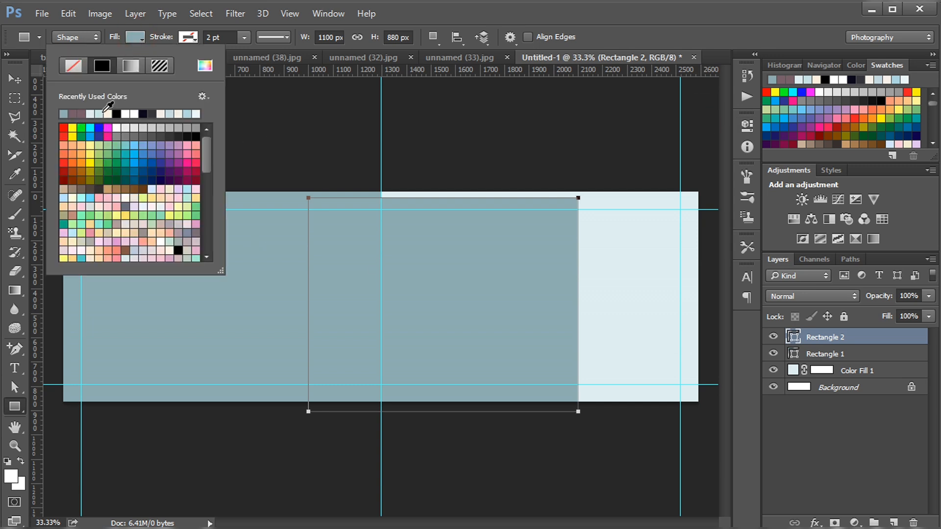
left_click(179, 115)
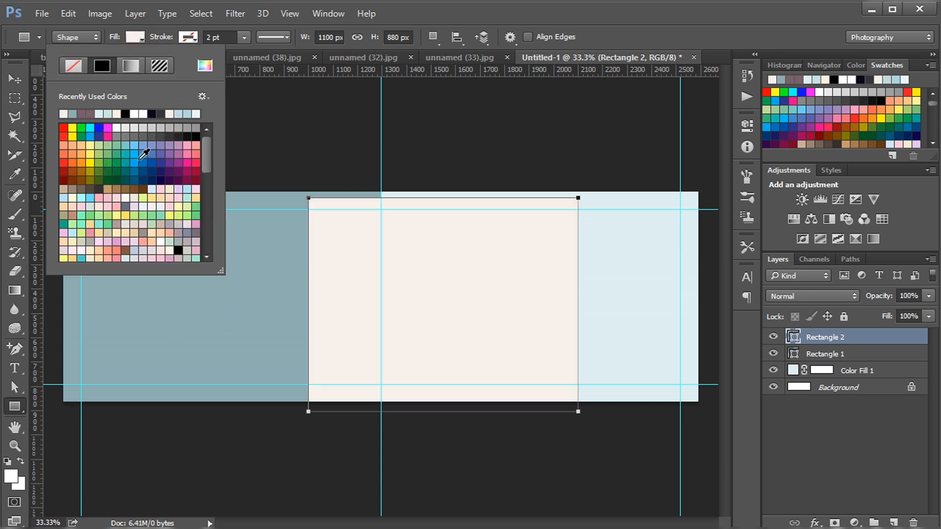
key("Escape")
Step: Place the cream rectangle in the canvas's lower-left corner, scaling its height to about 81.82%
key("v")
left_click_drag(498, 299, 261, 297)
key("ctrl+t")
left_click_drag(195, 269, 195, 247)
left_click_drag(198, 168, 198, 209)
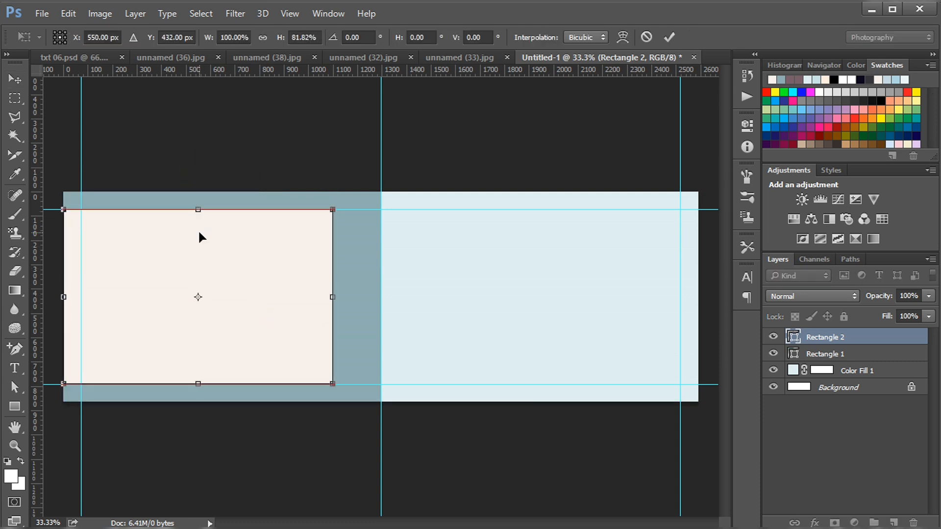
left_click_drag(202, 264, 208, 283)
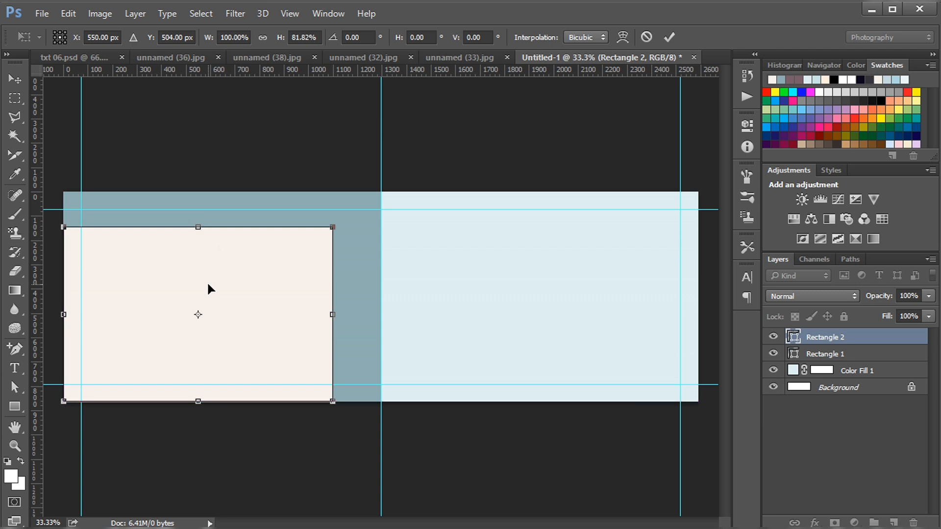
key("Return")
Step: Nudge the cream rectangle slightly down and to the left within the blue-grey panel
key("Up")
key("Up")
key("Right")
key("Right")
key("Down")
key("Left")
key("Left")
key("Down")
key("Left")
key("Left")
key("Down")
key("Down")
key("Down")
key("Down")
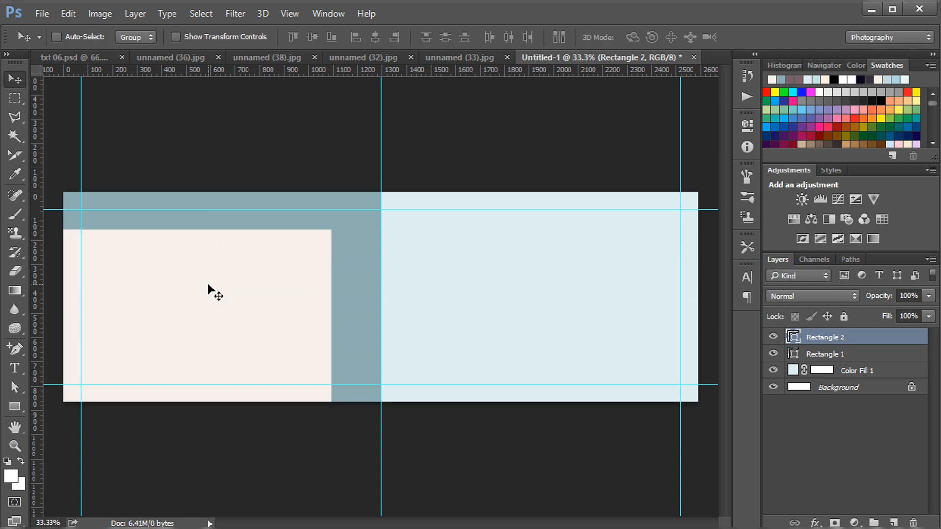
key("Up")
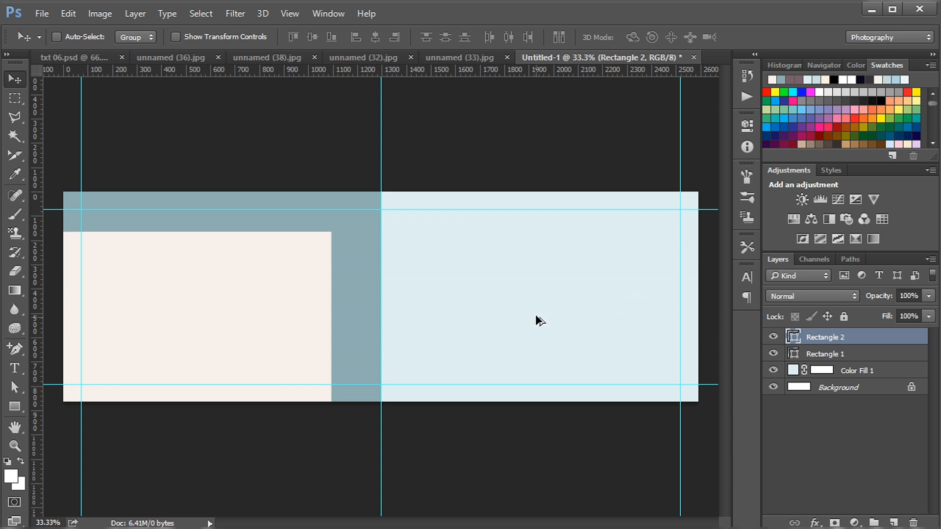
Step: Create a white 550 by 880 px rectangle directly above the Color Fill 1 layer
key("alt+bracketleft")
key("alt+bracketleft")
left_click(14, 406)
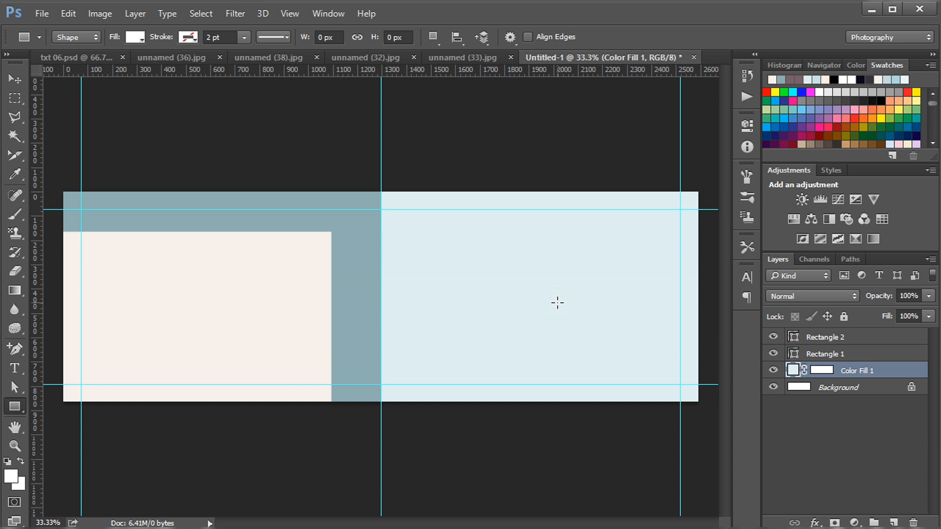
left_click(562, 327)
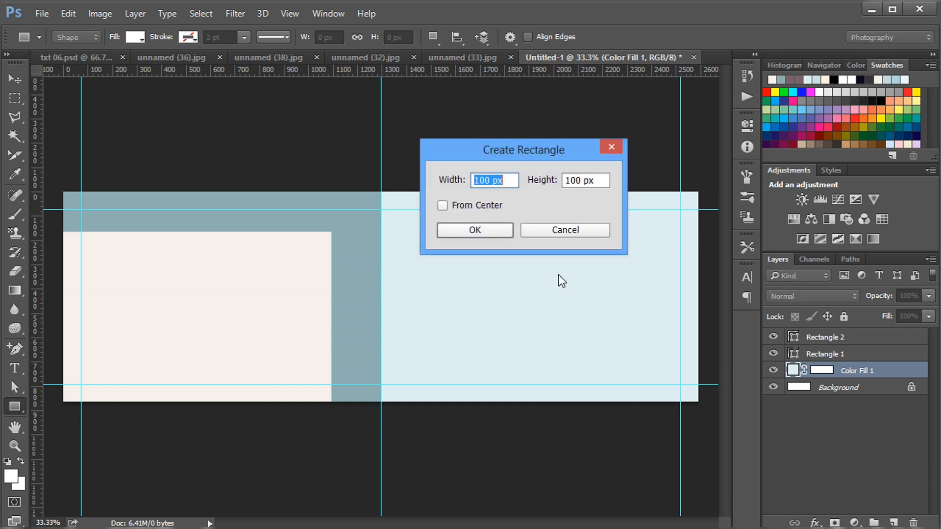
type("550")
key("Tab")
type("880")
key("Return")
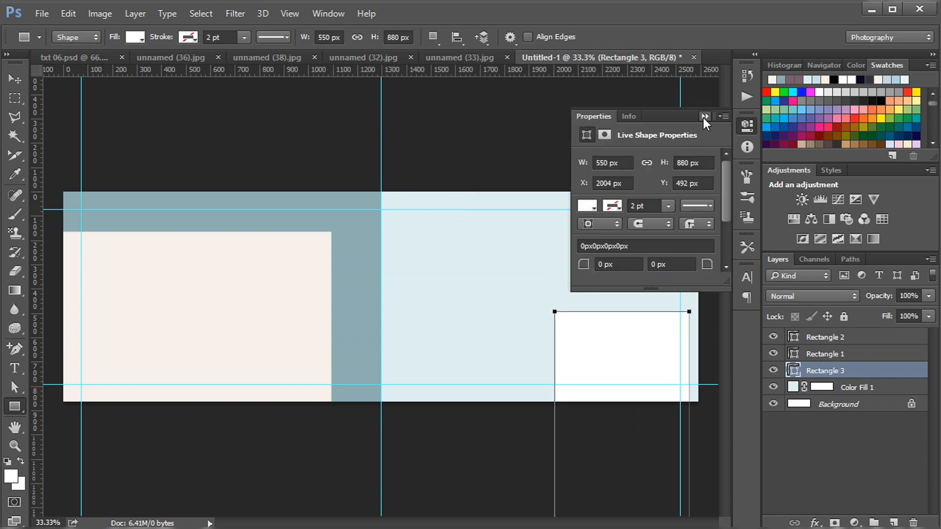
left_click(704, 117)
Step: Move the white rectangle to the canvas's right edge and scale it to about 108%, covering the full canvas height
left_click(15, 78)
left_click_drag(646, 337, 655, 219)
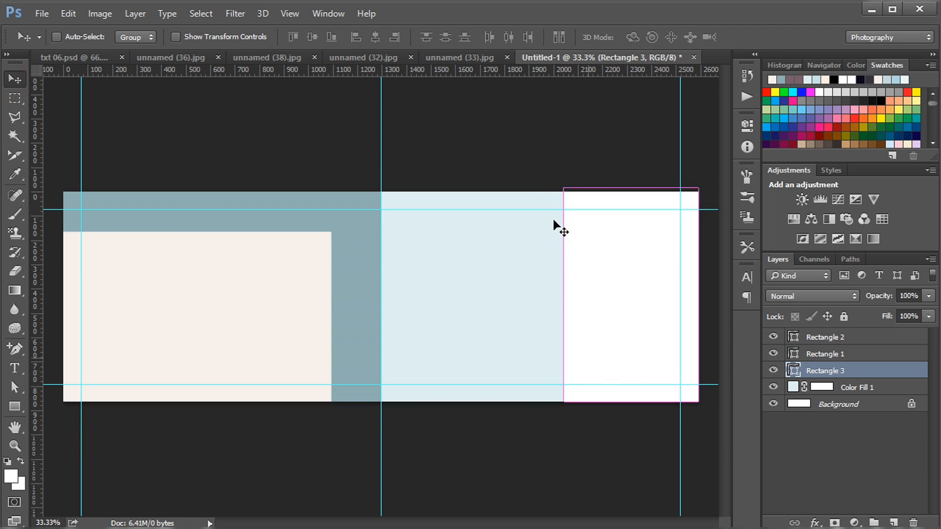
key("ctrl+t")
left_click_drag(563, 188, 556, 181)
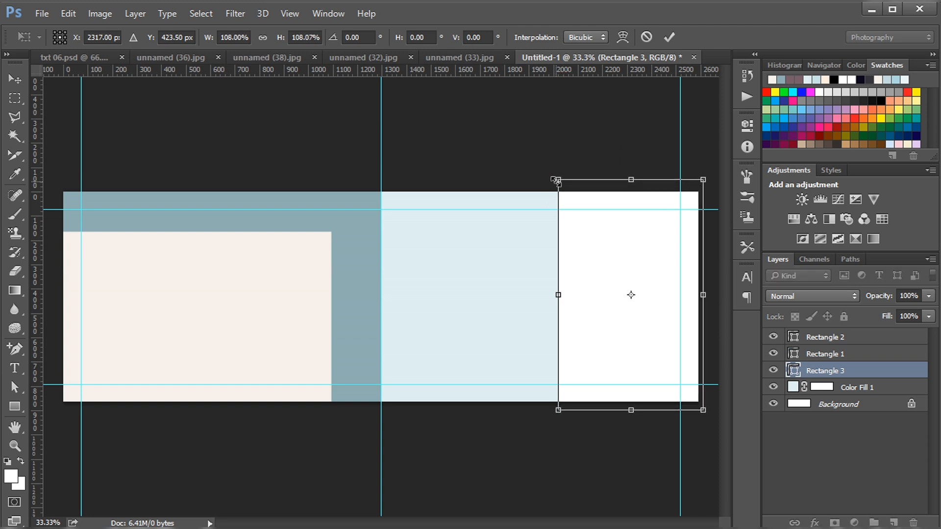
key("Return")
left_click_drag(608, 325, 611, 325)
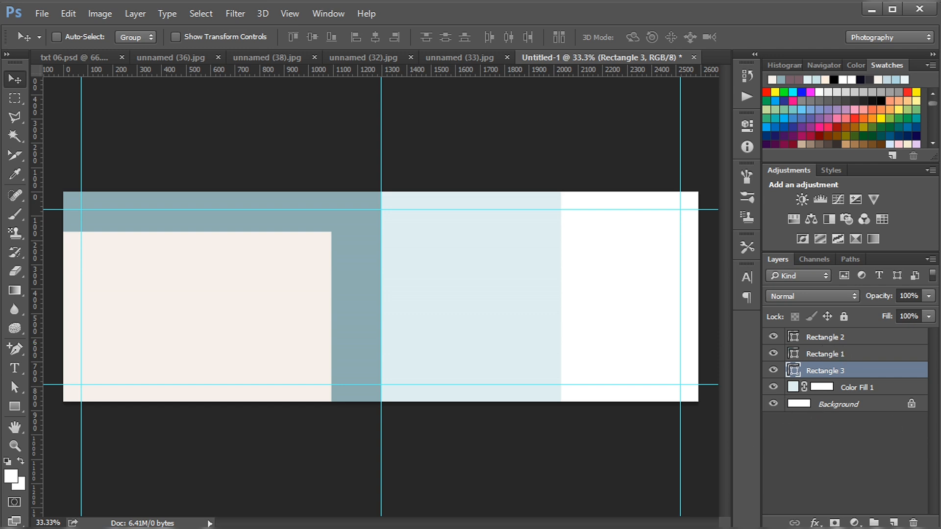
Step: Create an ellipse 520 by 250 px above the white rectangle's layer and change its height to 500 px
left_click(15, 406)
left_click(93, 427)
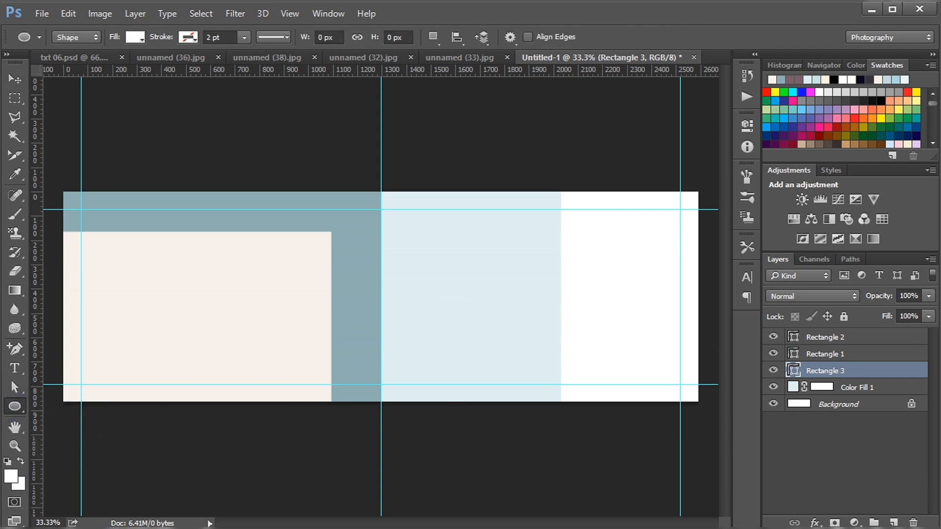
left_click(462, 286)
type("520")
left_click(567, 175)
type("250")
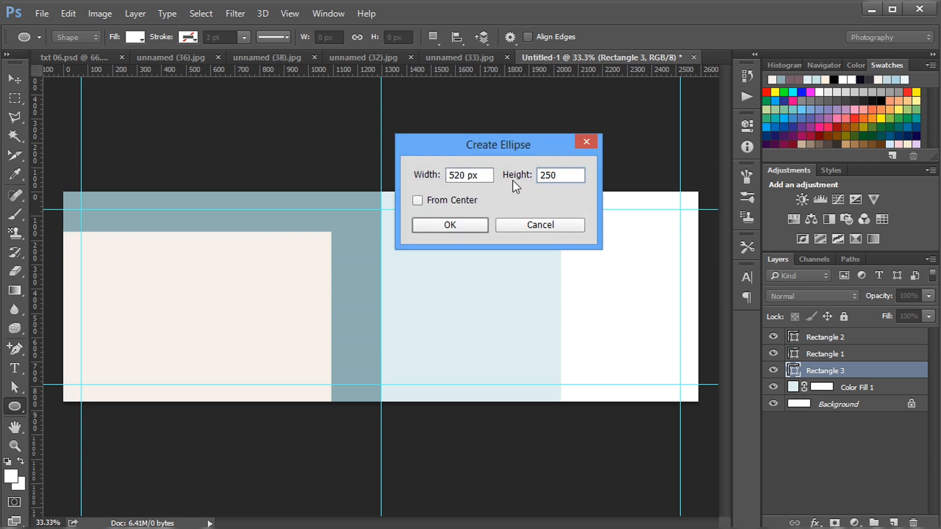
key("Return")
left_click(692, 174)
type("500")
key("Return")
left_click(704, 116)
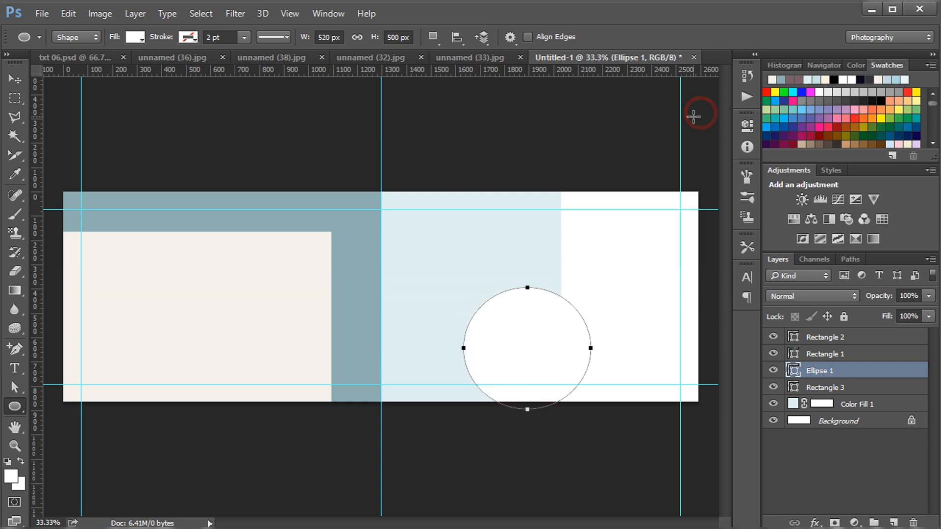
Step: Fill the ellipse with the recently used mauve color and move it to the middle of the light blue area
left_click(136, 36)
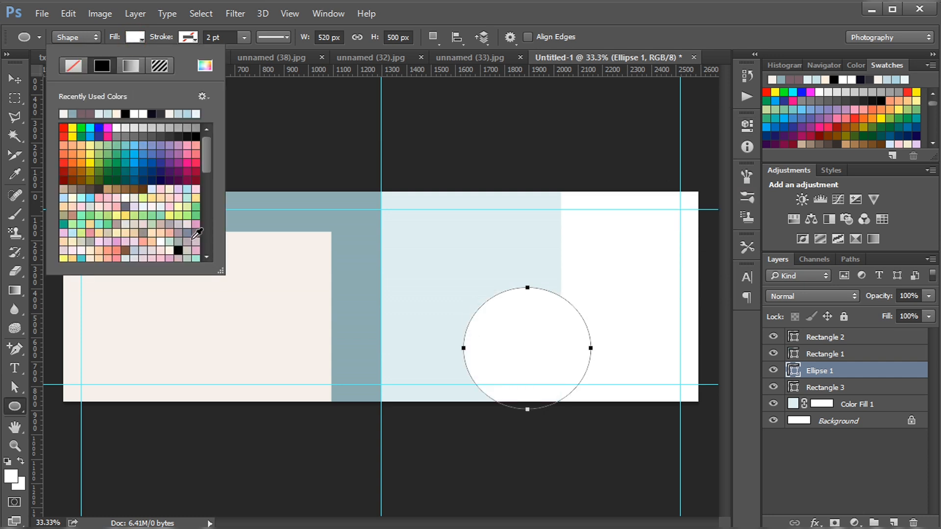
left_click(82, 114)
left_click(134, 37)
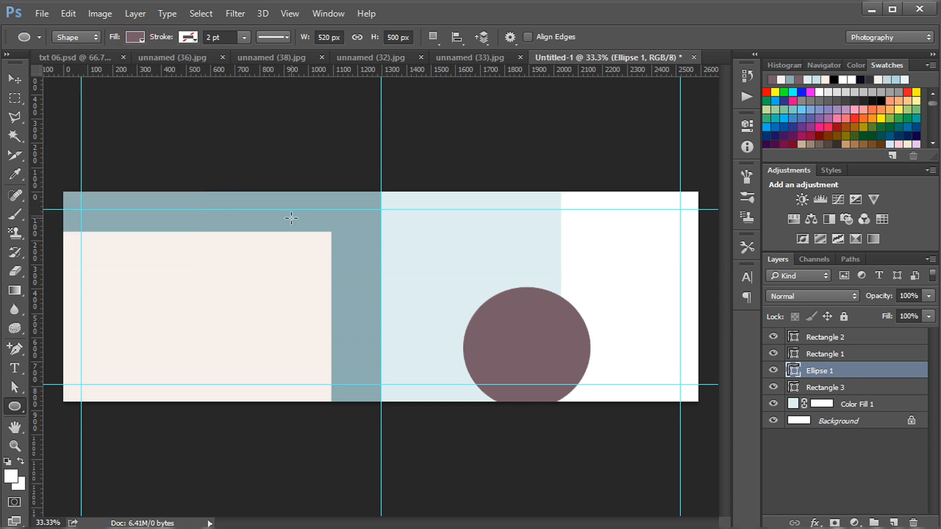
left_click(14, 78)
left_click_drag(578, 322, 455, 282)
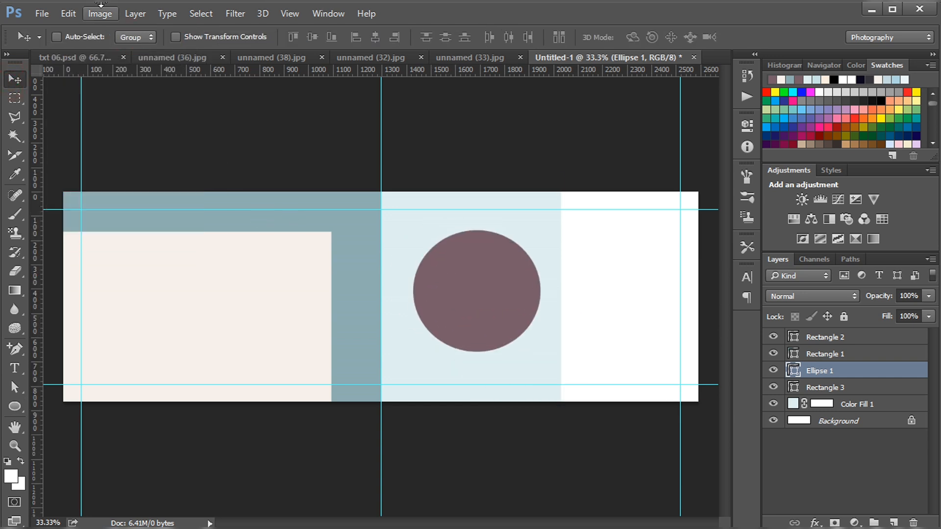
Step: Change the ellipse's fill to the recently used black
left_click(15, 407)
left_click(135, 37)
left_click(126, 113)
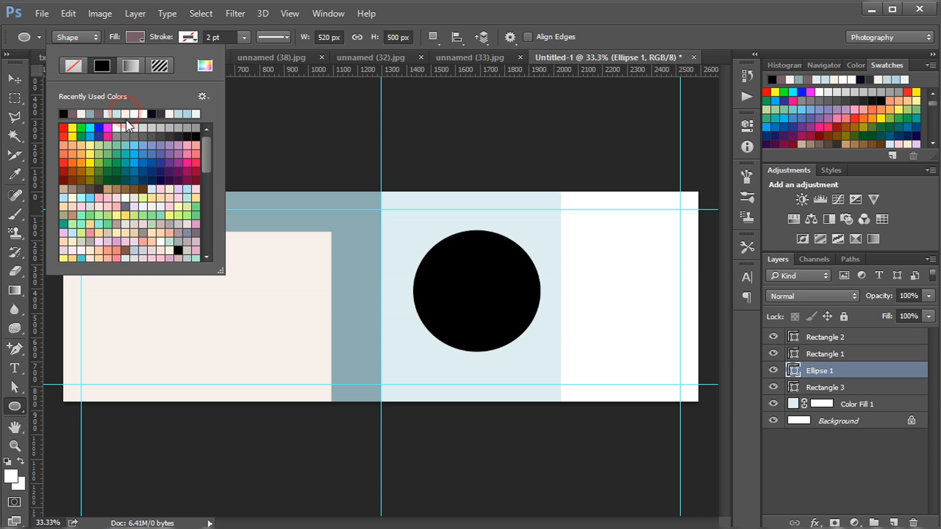
left_click(135, 37)
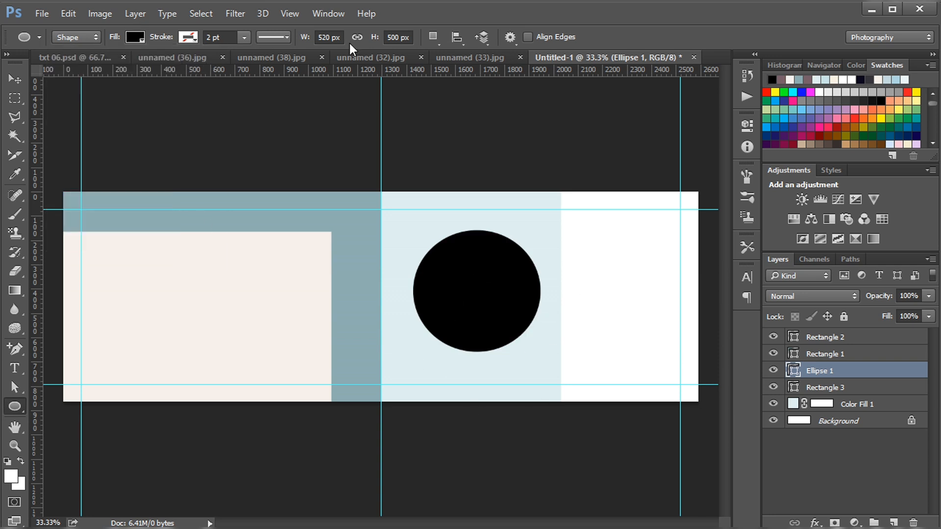
Step: Create a second black ellipse in the form of an even circle, overlapping the first one
double_click(390, 38)
left_click(481, 214)
left_click(464, 224)
key("Return")
Step: Delete the first ellipse and move the new black circle to the middle of the light blue area
left_click(443, 309, "ctrl")
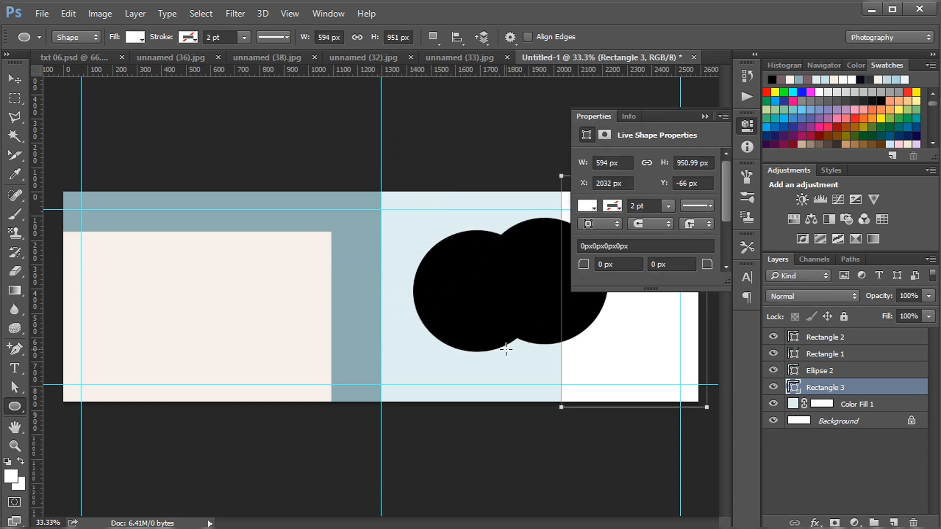
key("Delete")
key("v")
left_click_drag(532, 271, 474, 290)
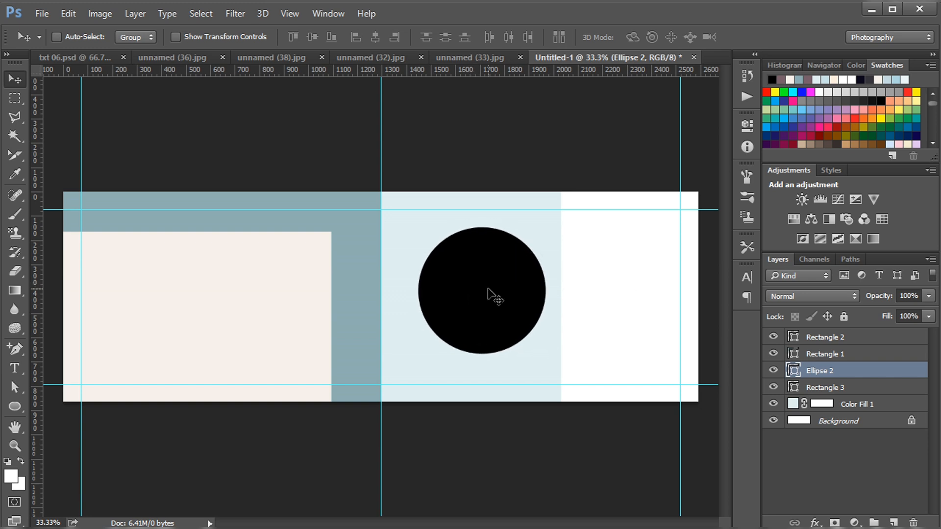
Step: Nudge the white rectangle slightly to the right
left_click(631, 284, "ctrl")
key("Right")
key("Right")
key("Right")
key("Right")
key("Right")
key("Right")
key("Right")
key("Right")
key("Right")
key("Right")
key("Right")
key("Right")
key("Right")
key("Right")
key("Right")
key("Right")
key("Right")
key("Right")
key("Right")
key("Right")
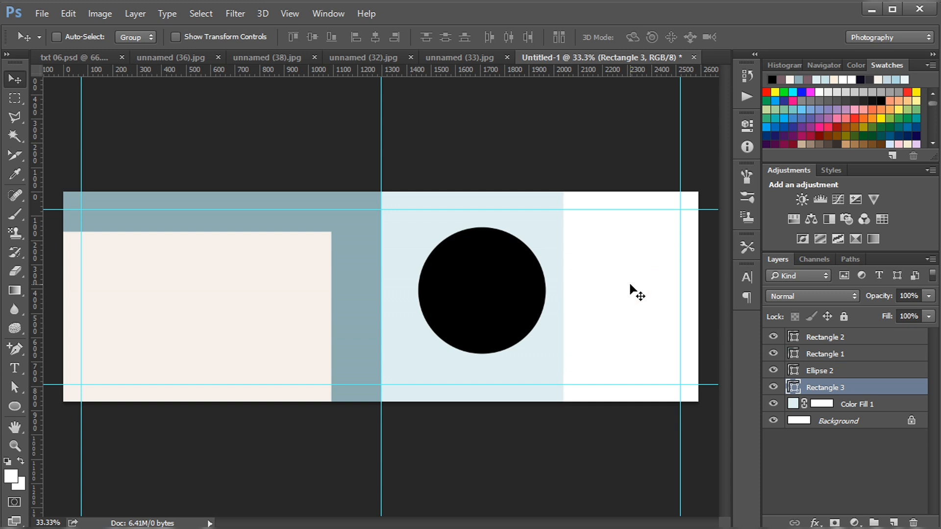
Step: Nudge the white rectangle slightly to the left
key("Left")
key("Left")
key("Left")
key("Left")
key("Left")
key("Left")
key("Left")
key("Left")
key("Left")
key("Left")
key("Left")
key("Left")
key("Left")
key("Left")
key("Left")
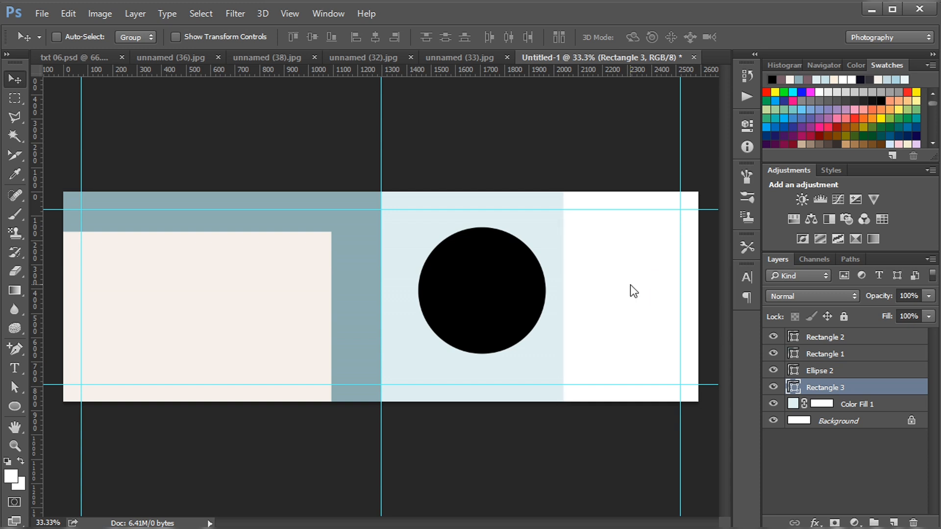
Step: Duplicate the black circle's layer
left_click(499, 281, "ctrl")
key("ctrl+j")
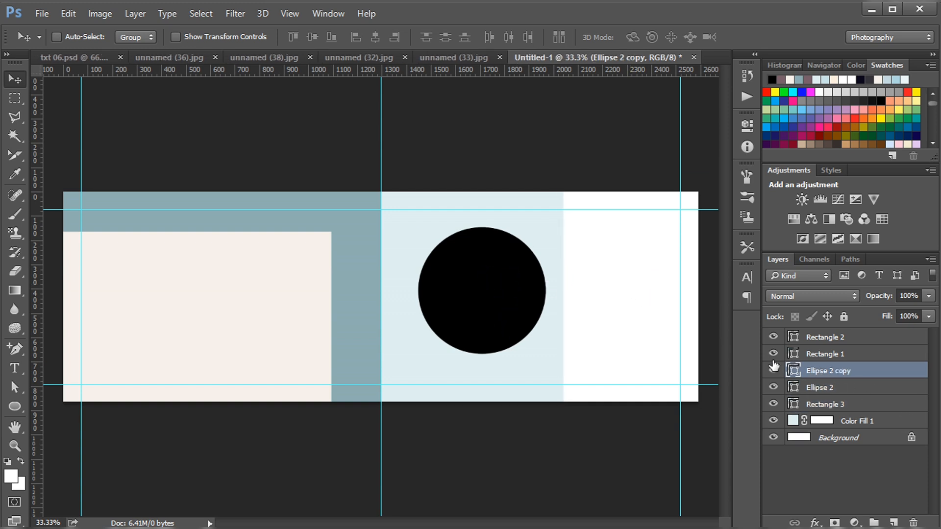
Step: Give the original circle beneath the copy a 3 pt solid black outside stroke and rasterize its layer
left_click(817, 388)
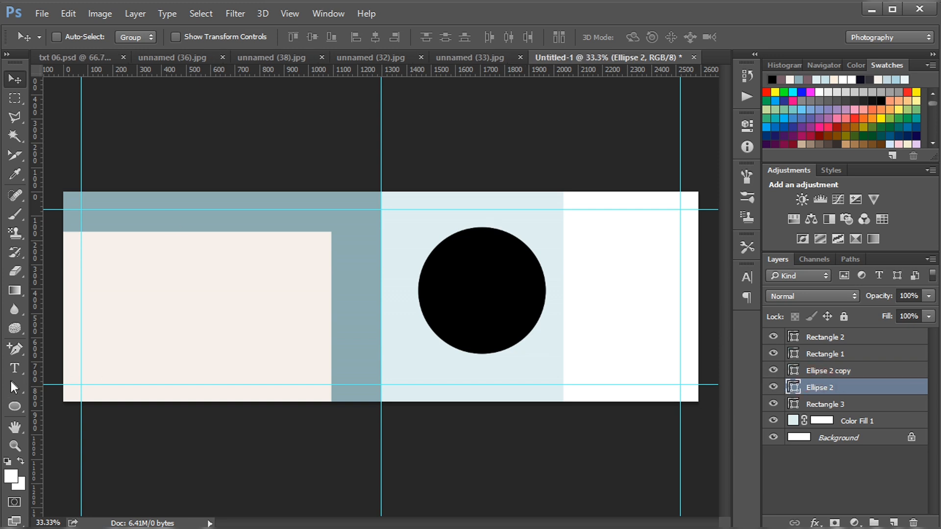
left_click(15, 407)
left_click(186, 37)
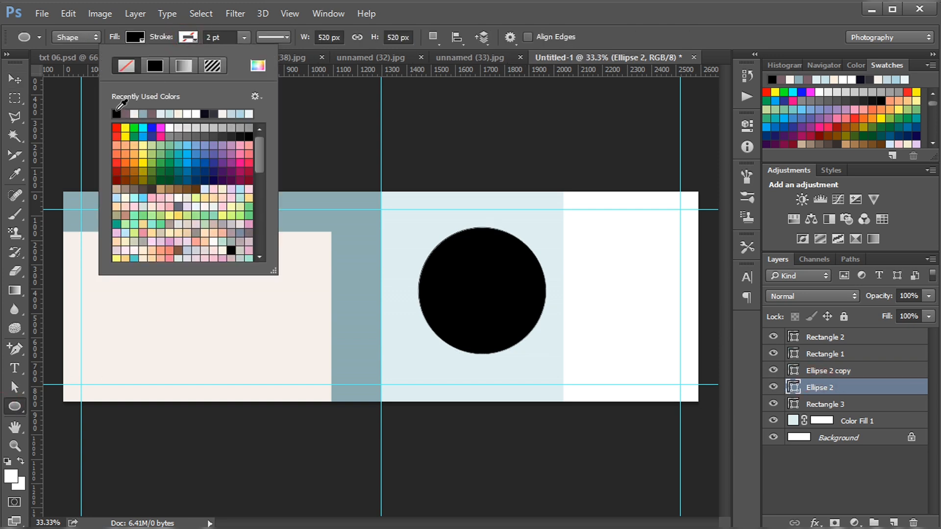
left_click(228, 37)
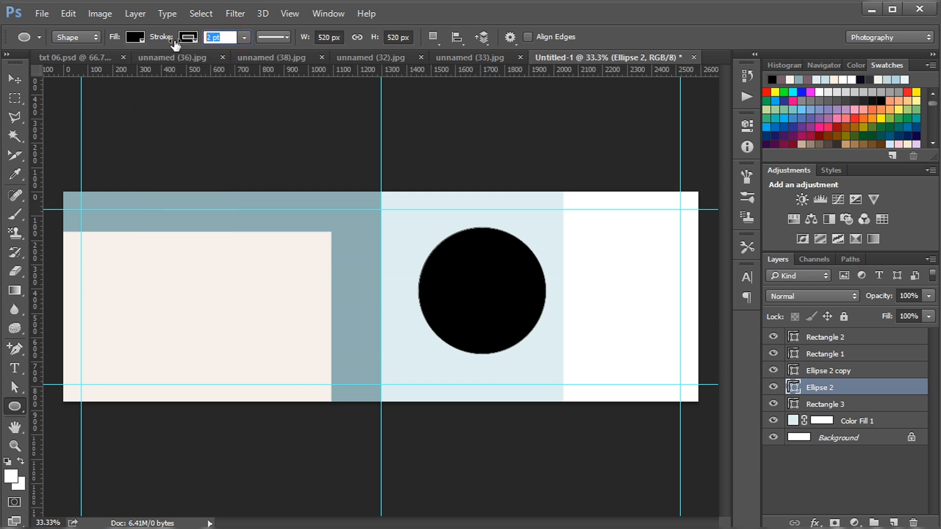
type("3")
key("Return")
left_click(273, 37)
left_click(262, 150)
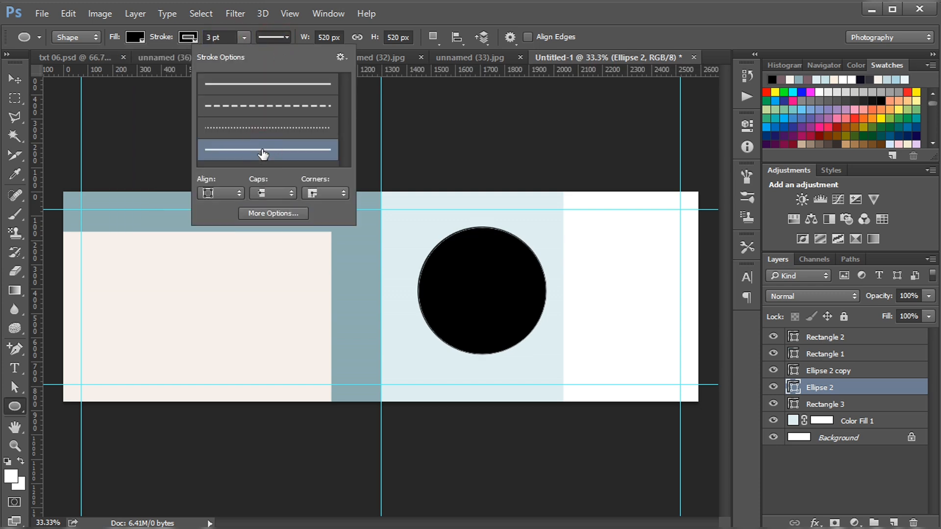
left_click(442, 122)
right_click(813, 390)
left_click(541, 207)
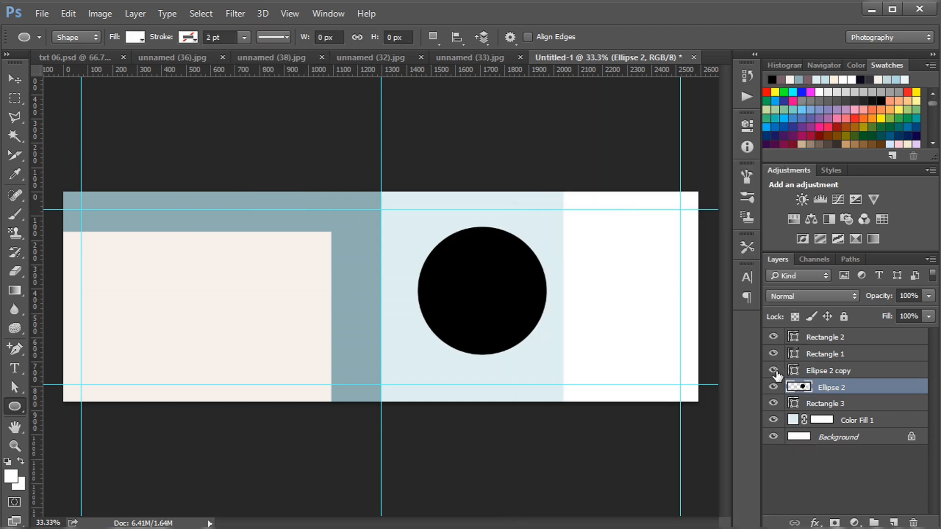
Step: Give the duplicated circle a 40 pt stroke in the light blue sampled from the background
left_click(814, 372)
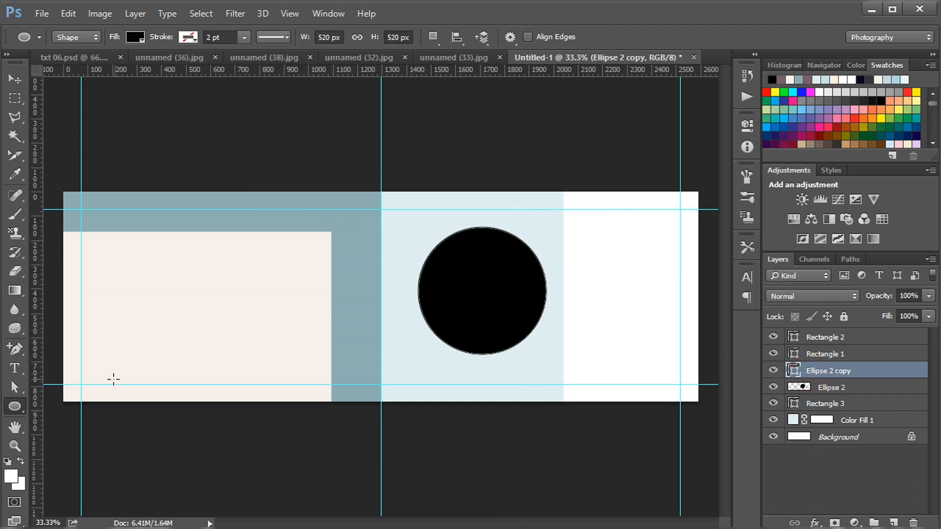
left_click(189, 37)
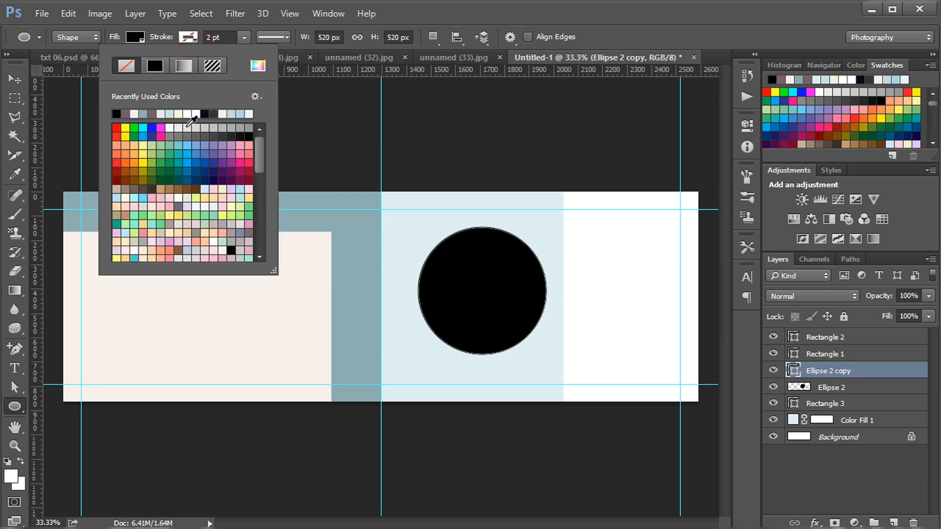
left_click(258, 66)
left_click(423, 212)
left_click(853, 123)
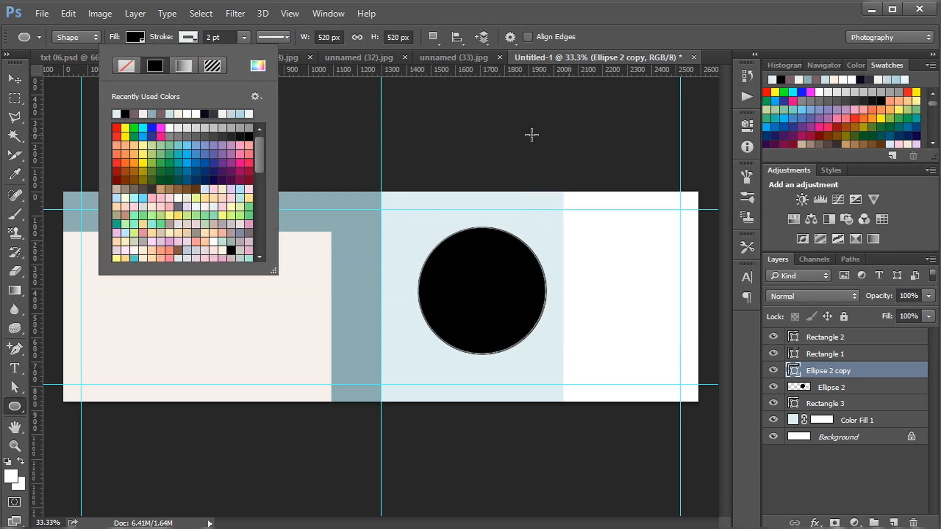
left_click(212, 37)
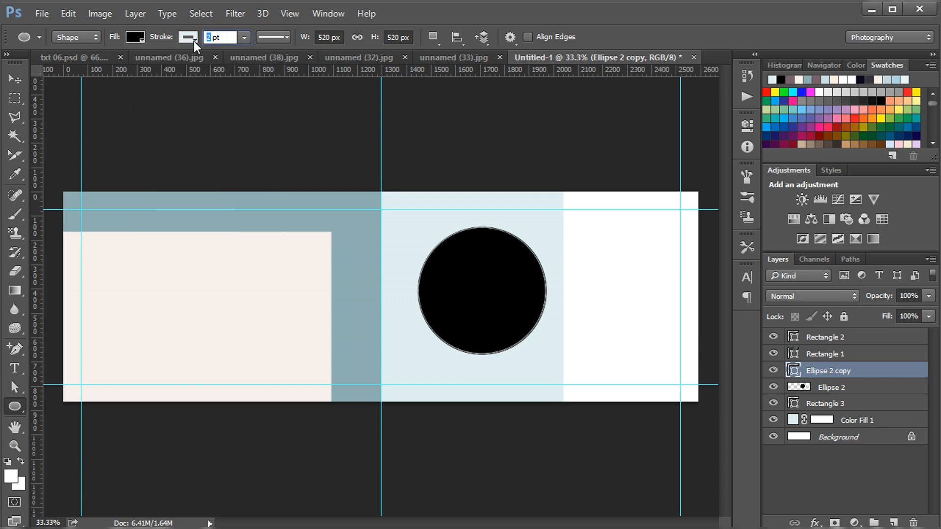
key("Return")
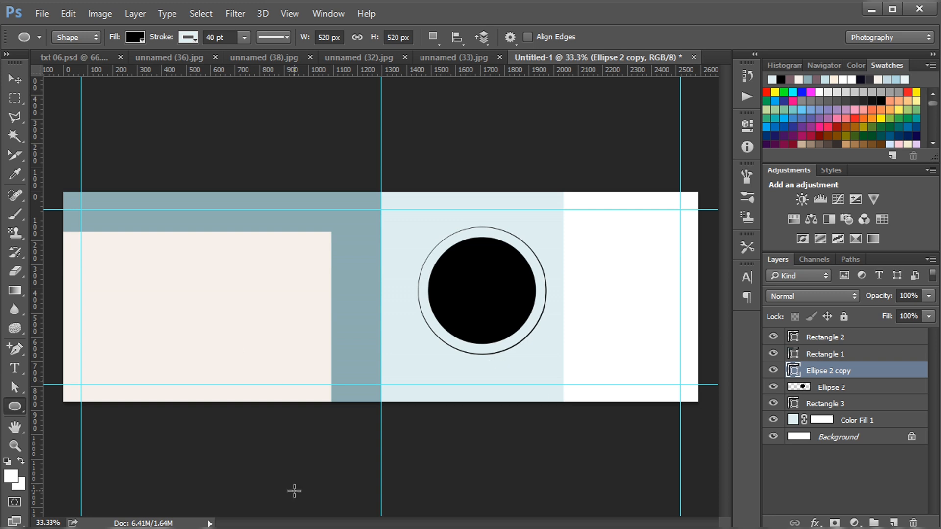
Step: Create a 210 × 210 px circle with the same fill and stroke and place it over the large circle's upper-left edge
left_click(418, 357)
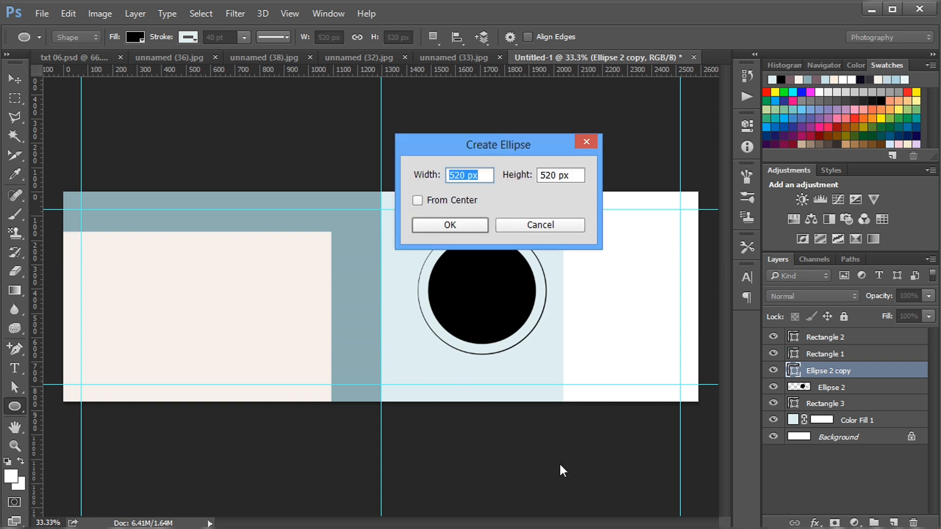
type("210")
double_click(572, 175)
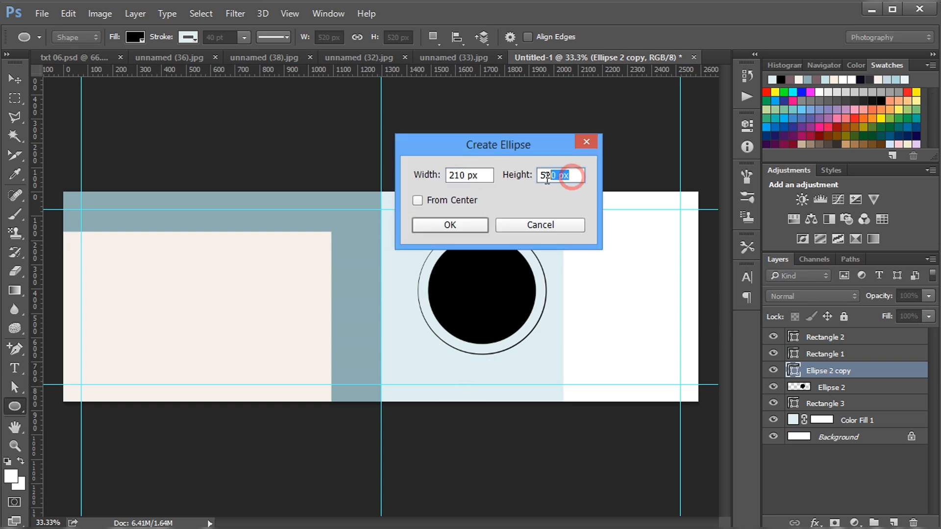
type("210")
key("Return")
left_click(705, 116)
key("Return")
key("v")
left_click_drag(431, 382, 425, 258)
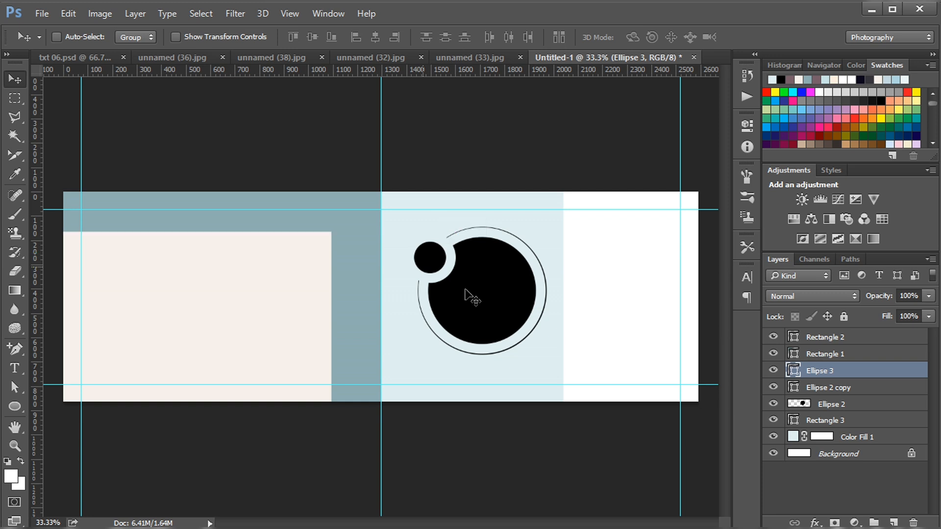
Step: Set the 210 px circle's light blue stroke to 20 pt, solid and aligned outside
key("u")
double_click(227, 35)
type("20")
key("Return")
left_click(273, 36)
left_click(267, 89)
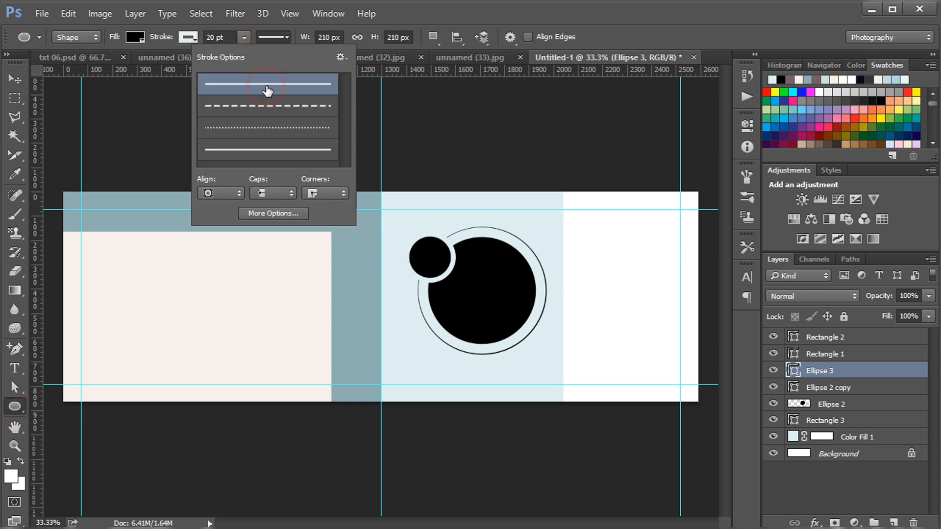
left_click(260, 156)
key("Return")
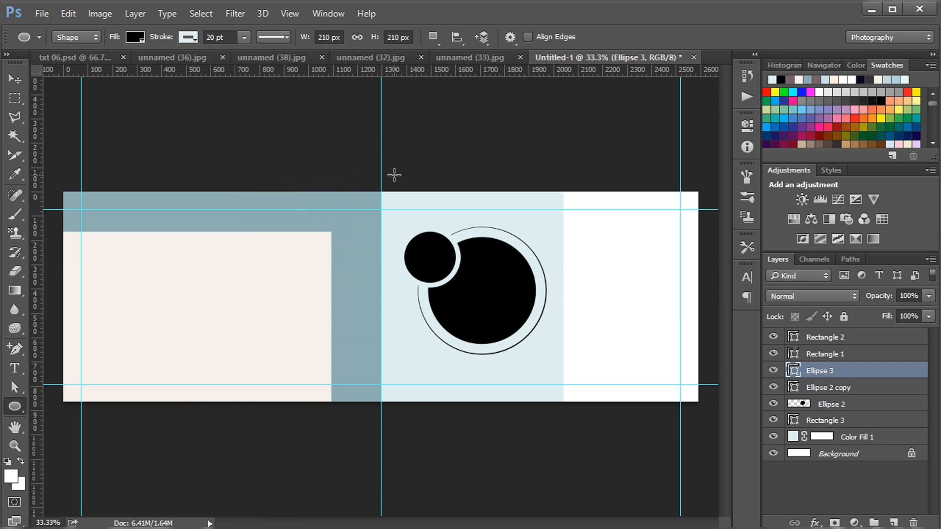
Step: Shift the 210 px circle slightly left and fine-tune its position on the large circle's upper-left edge
left_click(14, 79)
left_click_drag(415, 250, 423, 253)
key("Right")
key("Right")
key("Down")
key("Right")
key("Right")
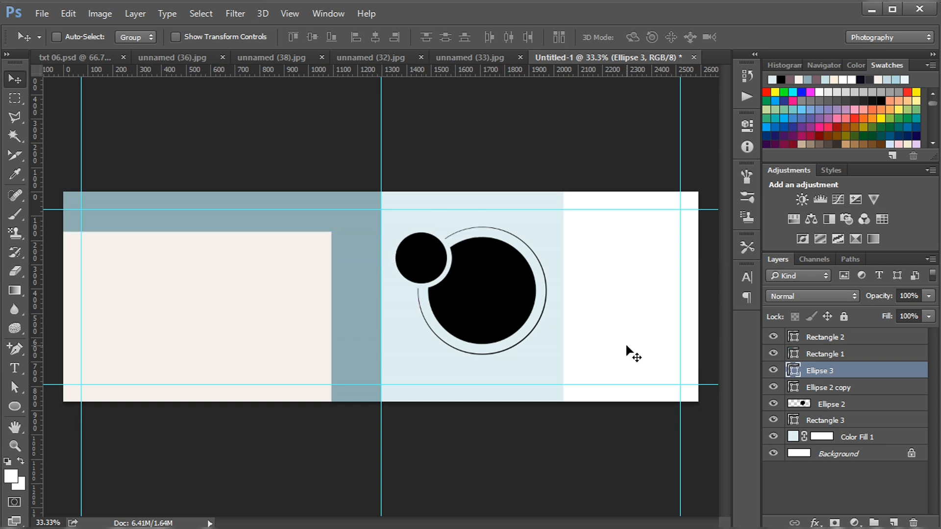
Step: Create a 135 × 135 px circle and place it over the large circle's lower-right edge
left_click(15, 406)
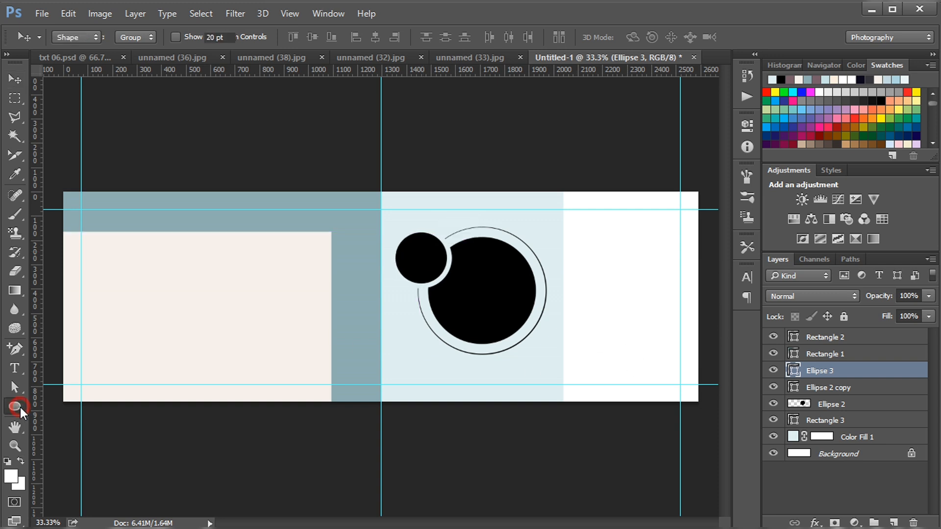
left_click(543, 370)
type("135")
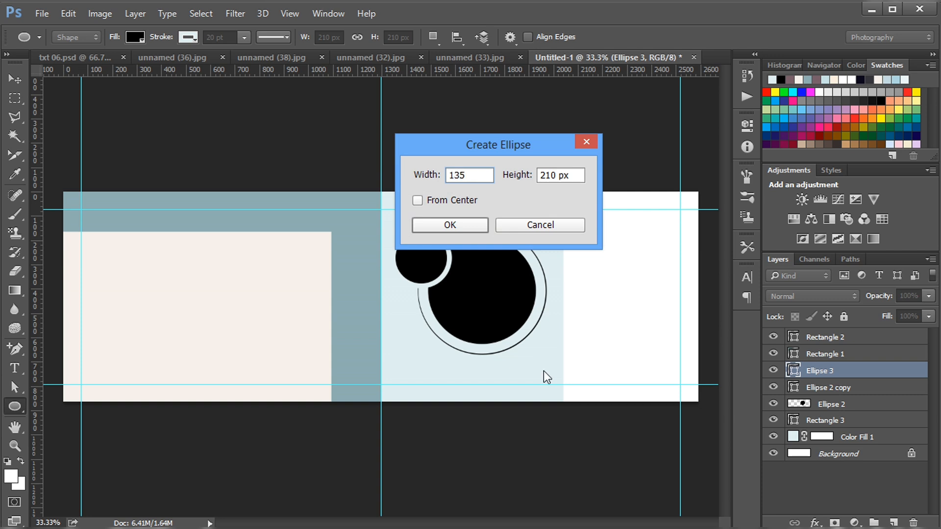
left_click_drag(585, 176, 503, 179)
type("135")
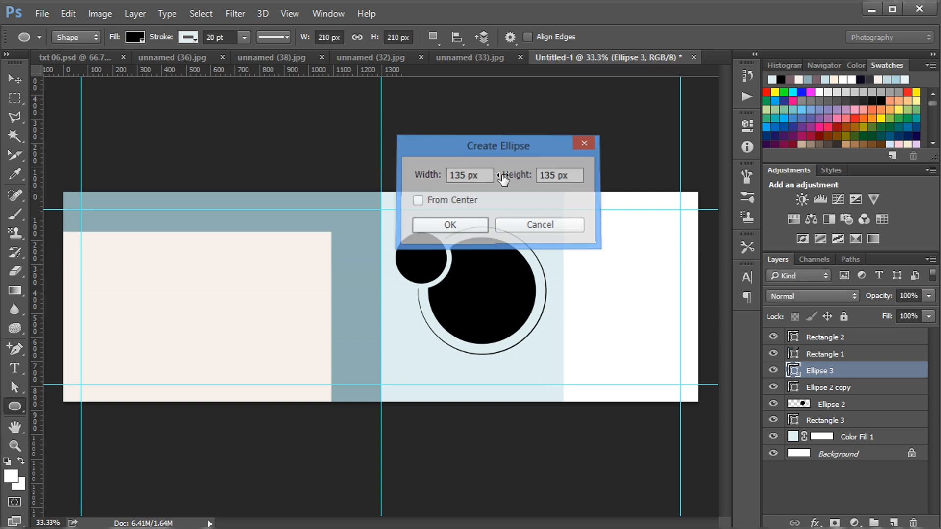
key("Return")
left_click(705, 117)
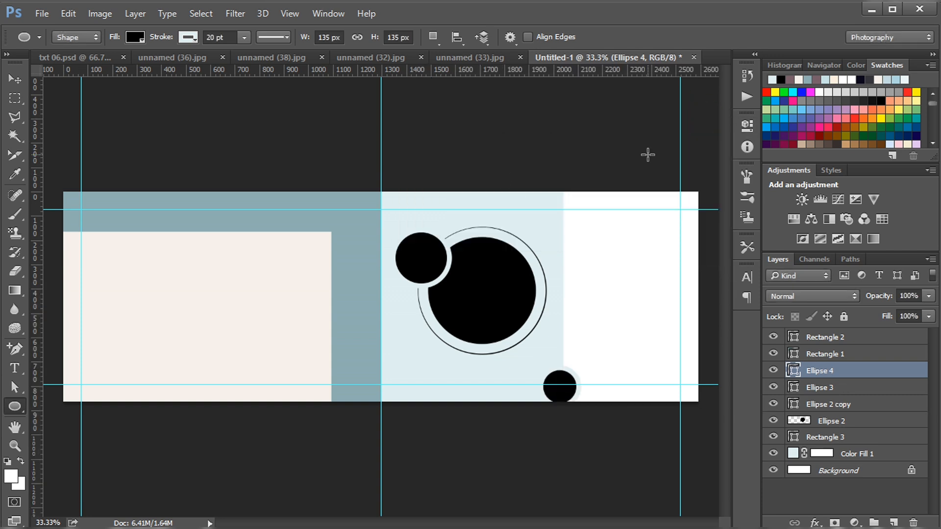
left_click(15, 76)
left_click_drag(562, 385, 532, 332)
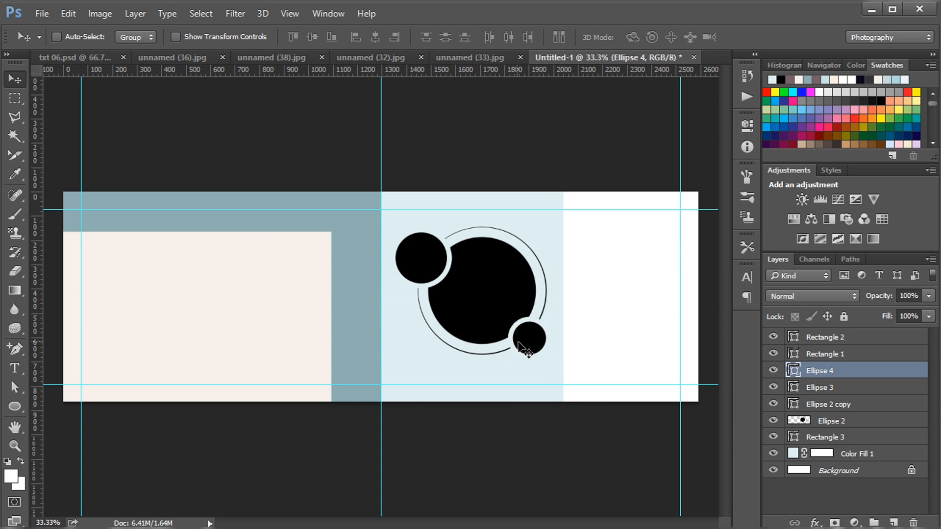
Step: Move all four circle layers together upward and slightly to the right within the light blue area
left_click(421, 264, "ctrl")
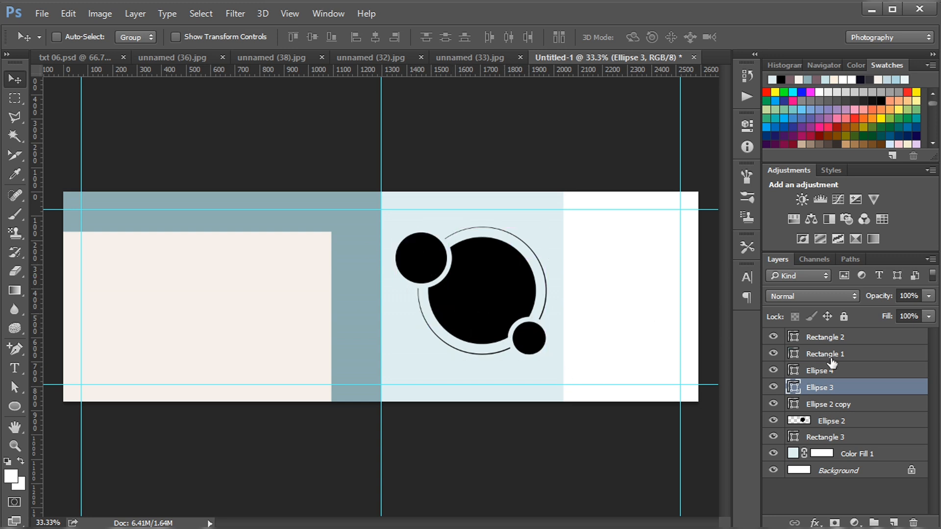
left_click(823, 373)
left_click(823, 421, "shift")
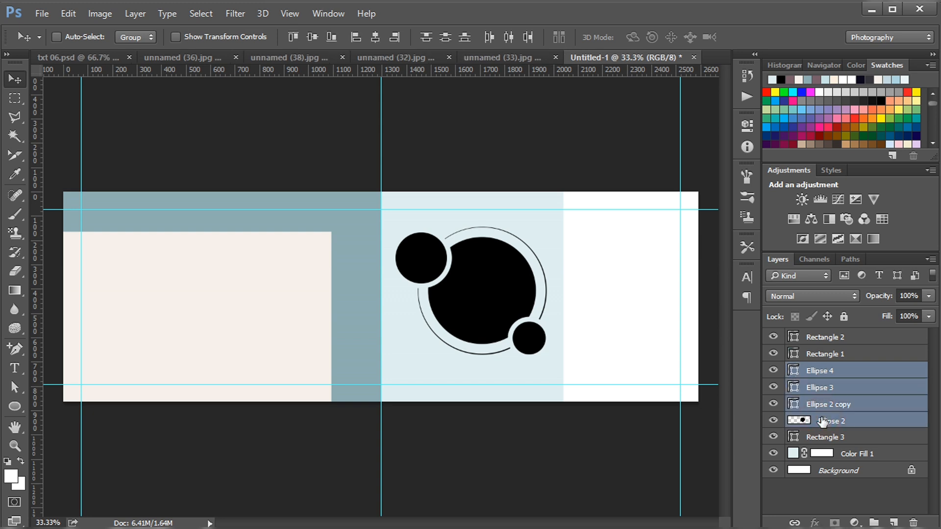
key("shift+Up")
key("shift+Up")
key("shift+Up")
key("shift+Up")
key("shift+Up")
key("shift+Right")
key("shift+Right")
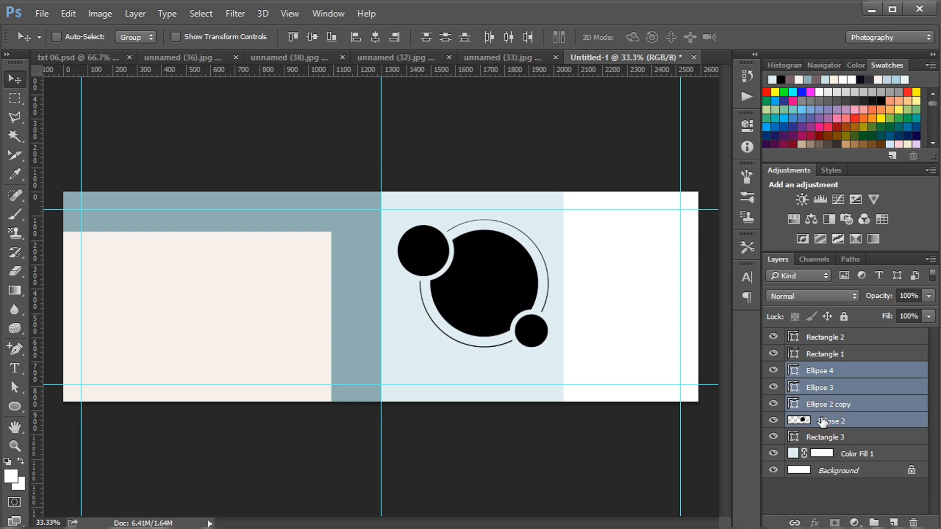
key("shift+Up")
key("shift+Up")
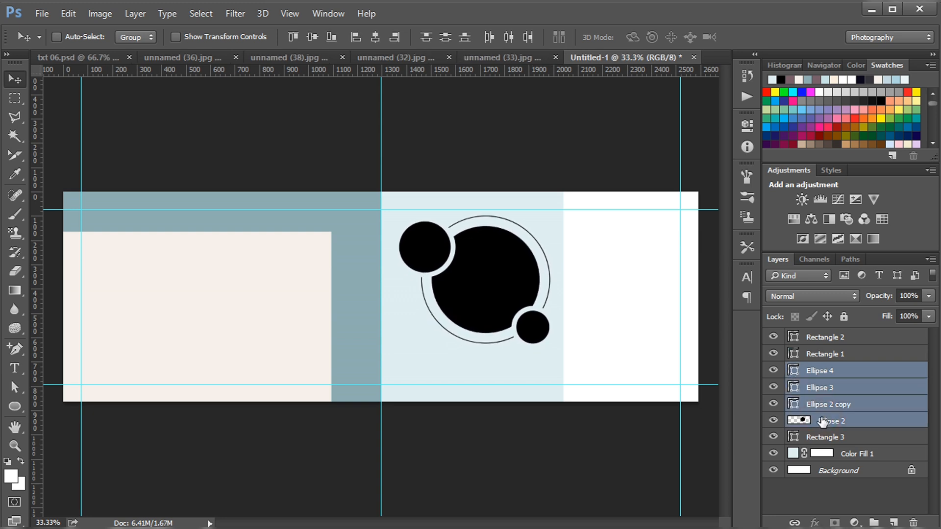
Step: Erase the lower-left arc of the thin black ring on the Ellipse 2 layer
left_click(15, 271)
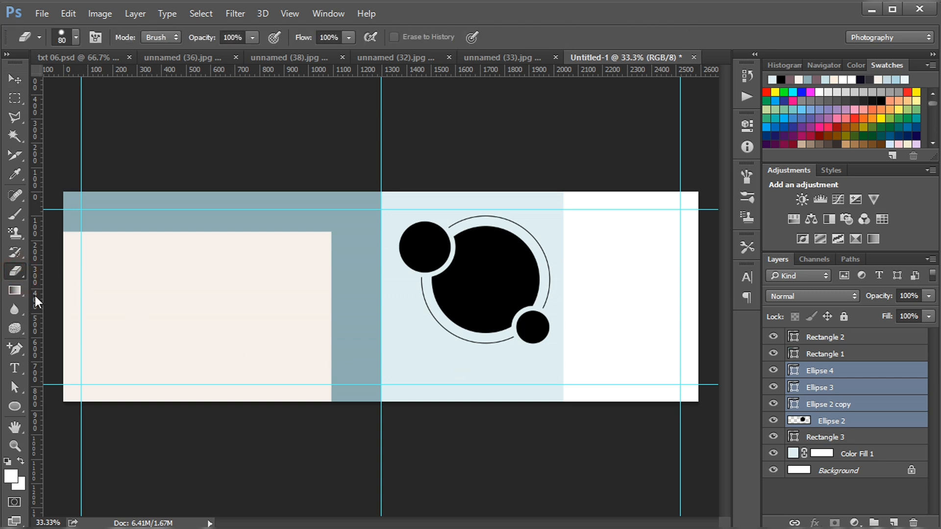
left_click(876, 421)
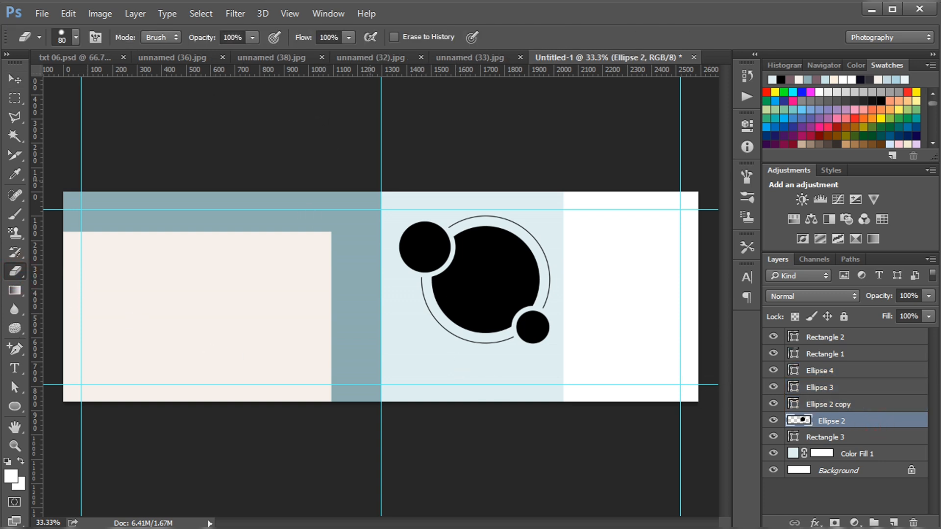
mouse_move(425, 312)
left_mouse_down()
mouse_move(452, 333)
mouse_move(491, 342)
left_mouse_up()
Step: Copy the entire photo from unnamed (36).jpg and paste it into Untitled-1 above the cream rectangle's layer
key("v")
left_click(246, 326, "ctrl")
left_click(181, 58)
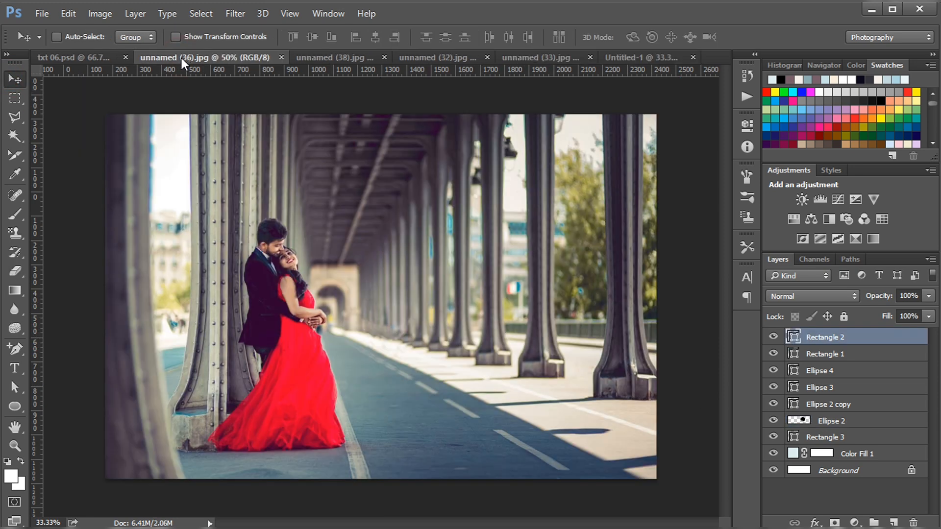
key("ctrl+a")
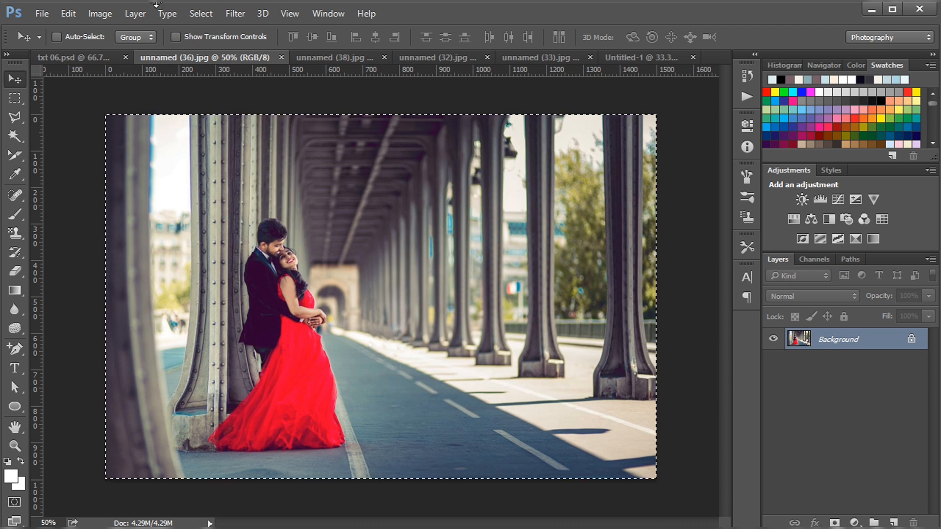
left_click(637, 57)
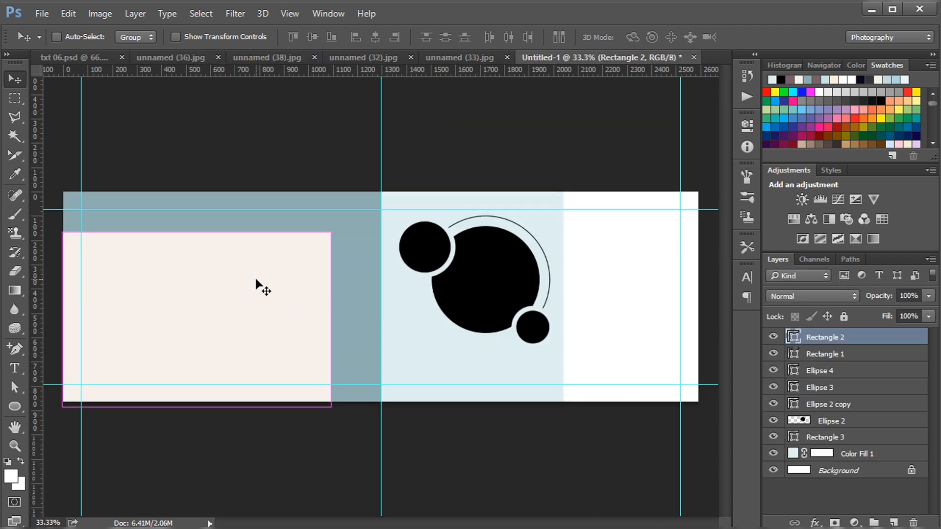
key("ctrl+v")
Step: Move the pasted photo over the cream rectangle, clip it to that rectangle and reposition the couple inside it
left_click_drag(256, 285, 109, 283)
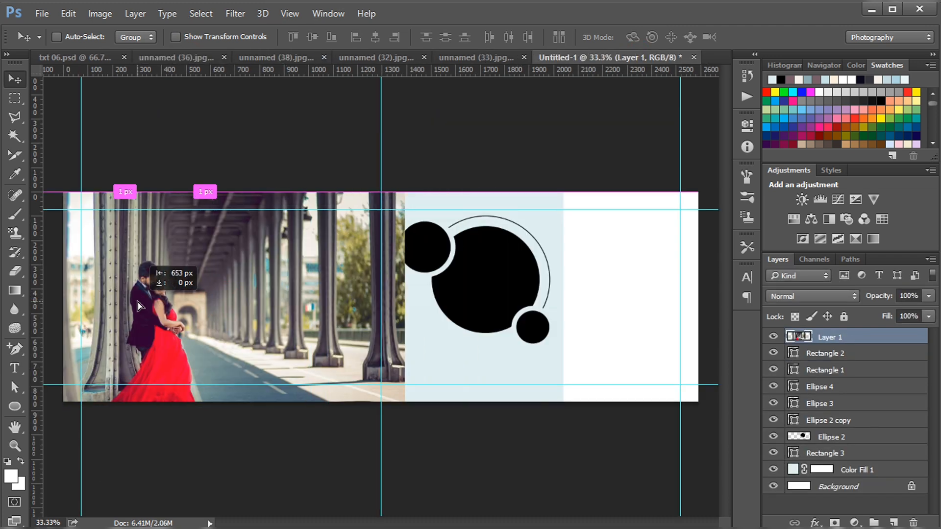
left_click(877, 342, "alt")
left_click_drag(206, 336, 206, 315)
Step: Scale the clipped photo in the large rectangle to about 104.6% and shift it so the couple sits nearer the rectangle's outer left edge
key("ctrl+t")
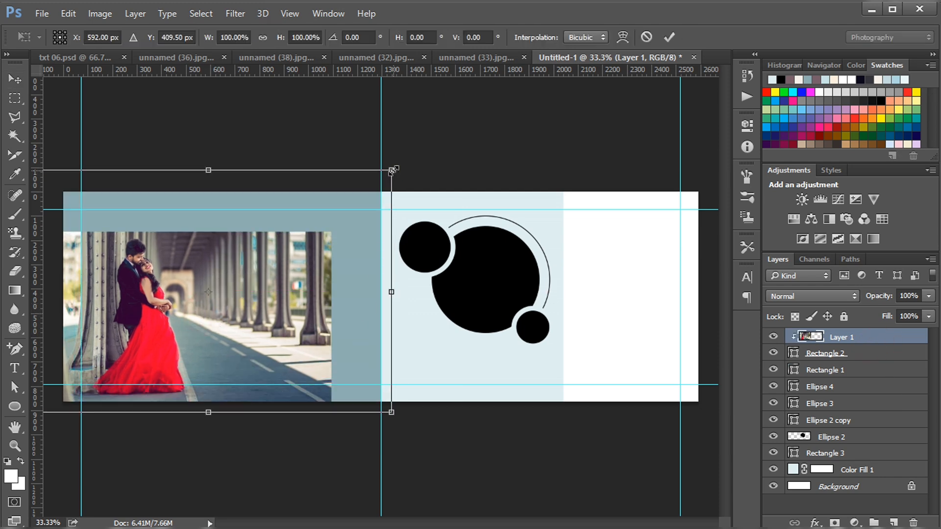
left_click_drag(392, 171, 400, 162)
left_click_drag(242, 329, 242, 321)
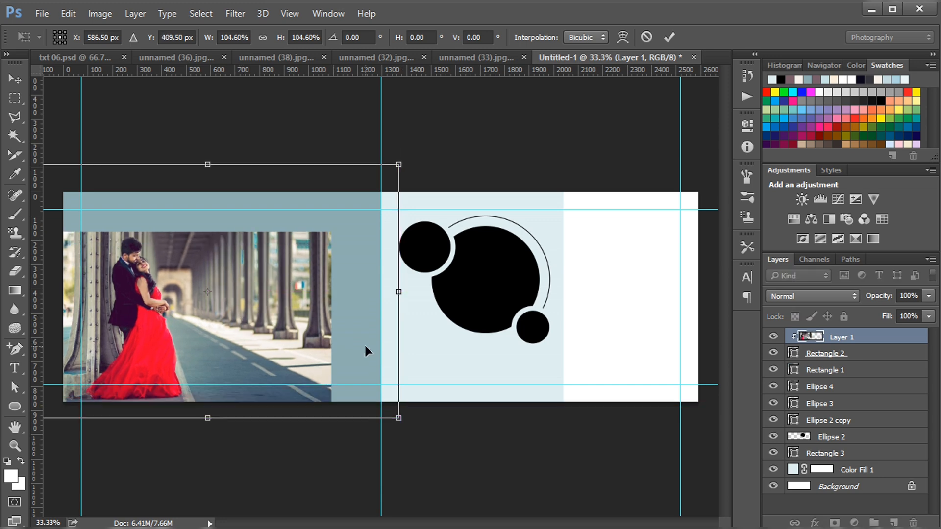
key("Return")
key("shift+Left")
key("shift+Left")
key("shift+Left")
key("shift+Left")
key("shift+Left")
key("shift+Left")
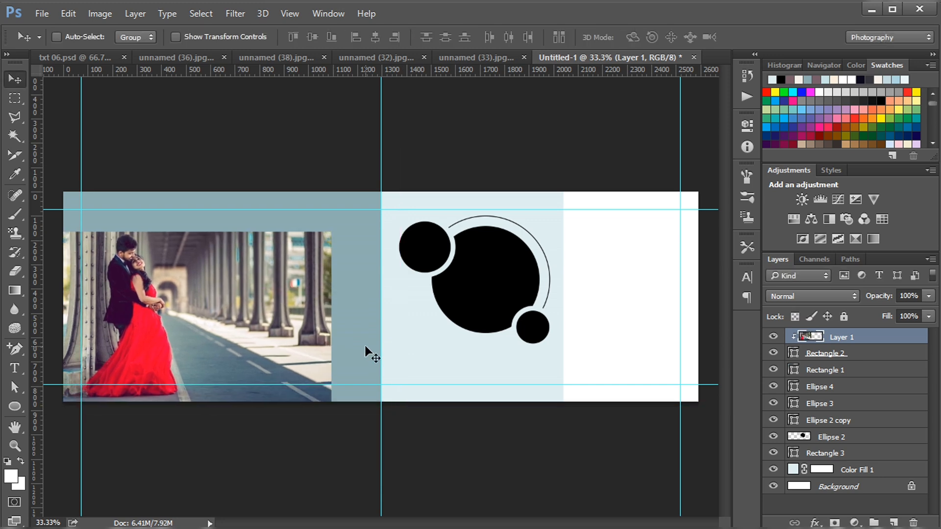
key("shift+Left")
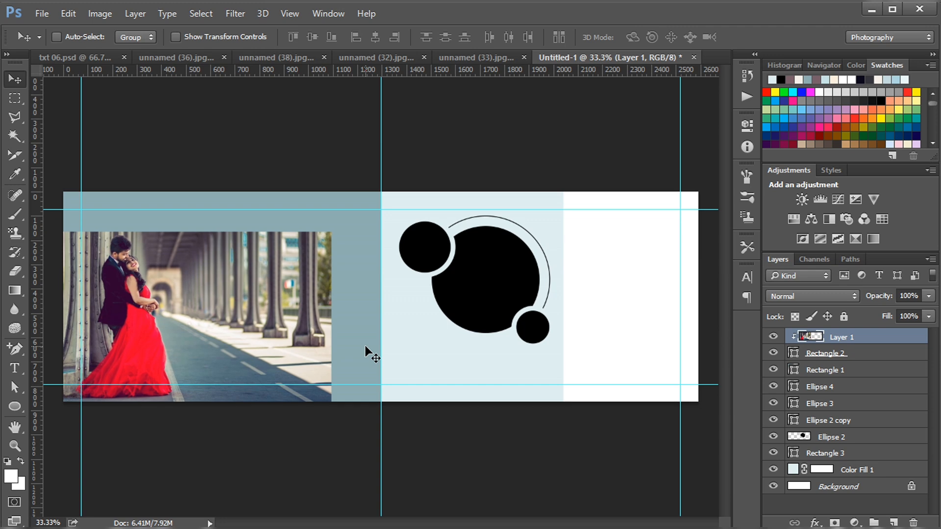
Step: Copy the entire photo from unnamed (38).jpg, paste it into Untitled-1 above Rectangle 3 and move it over the white panel
left_click(604, 342, "ctrl")
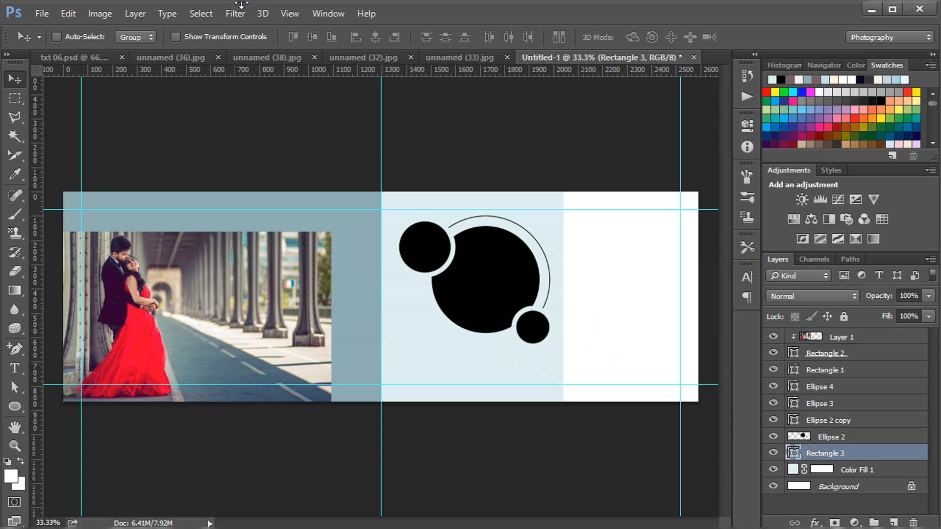
left_click(255, 57)
key("ctrl+a")
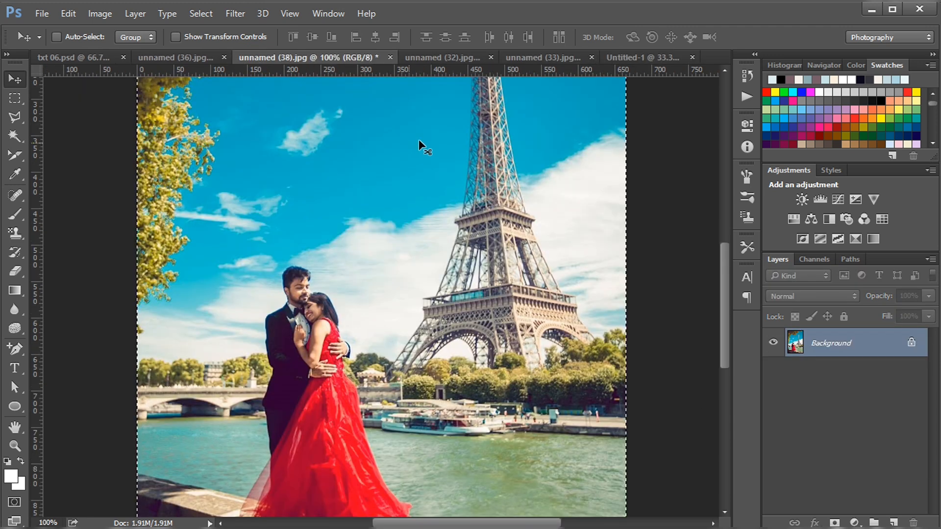
left_click(642, 58)
key("ctrl+v")
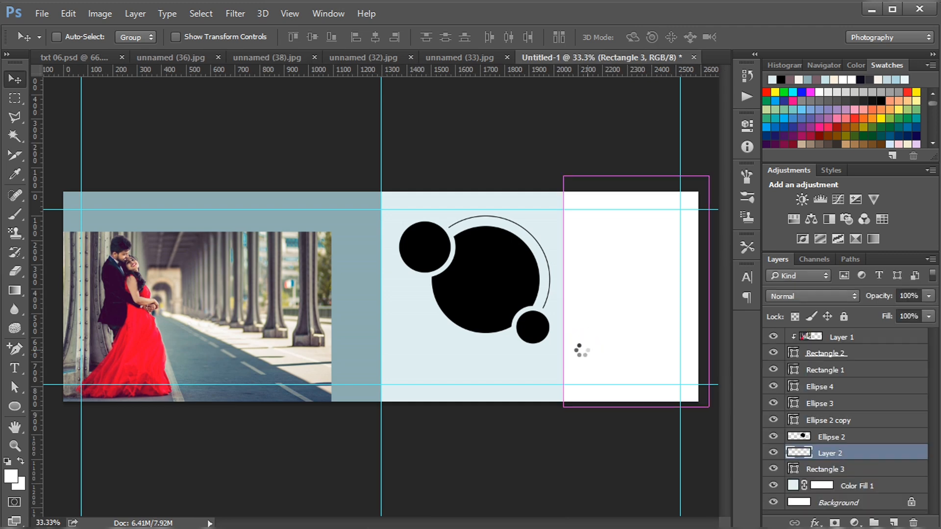
left_click_drag(522, 311, 697, 319)
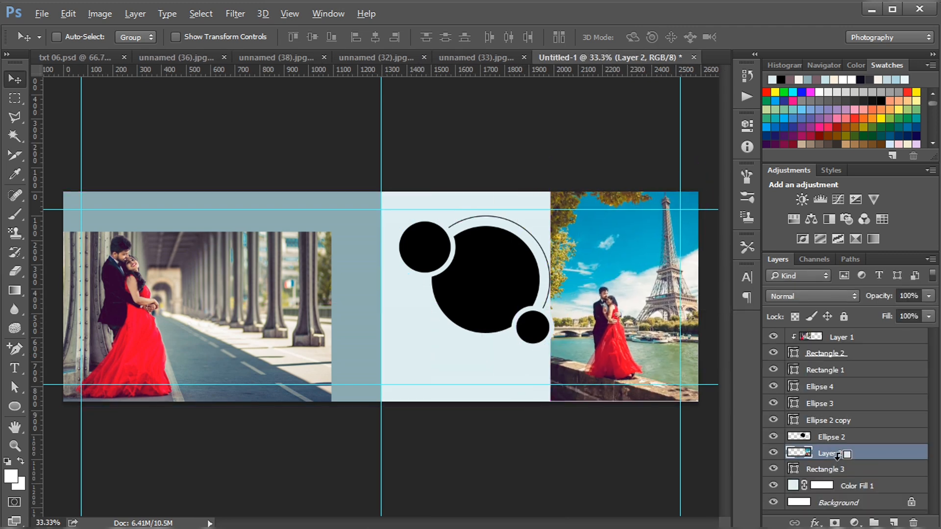
Step: Clip the Eiffel Tower photo to the white panel, scale it to about 108.4% and reposition the couple inside
left_click(842, 461, "alt")
mouse_move(615, 337)
left_mouse_down()
mouse_move(628, 330)
mouse_move(629, 338)
left_mouse_up()
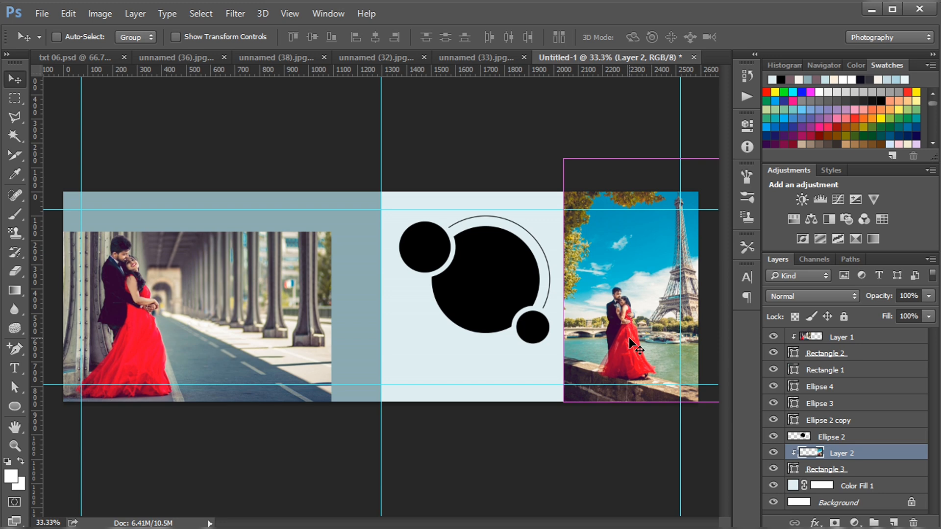
key("ctrl+t")
left_click_drag(563, 402, 550, 422)
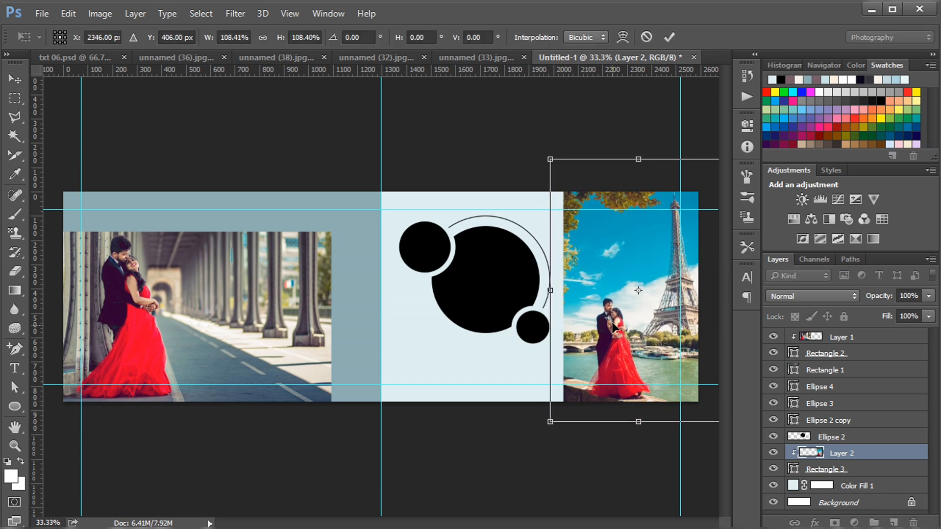
left_click_drag(613, 327, 613, 323)
key("Return")
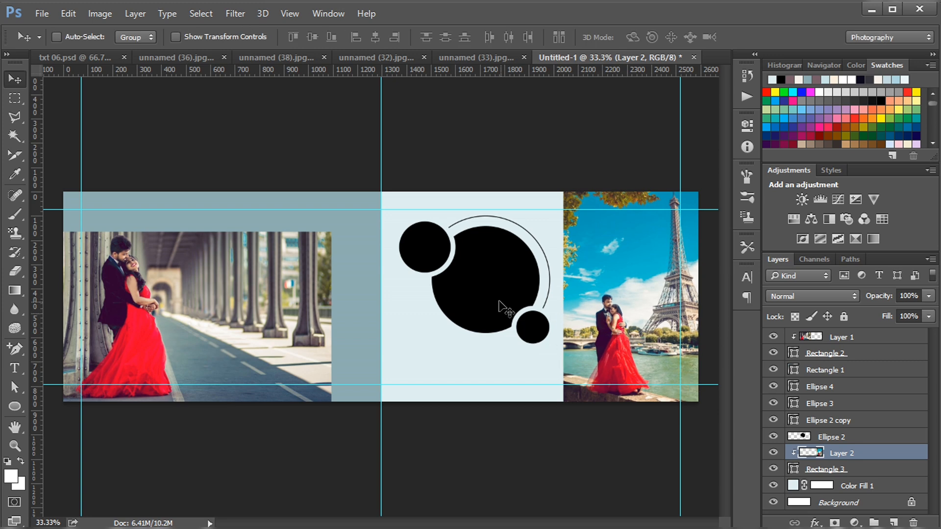
Step: Paste the Eiffel Tower photo again above the Ellipse 3 circle, center the couple over the circle and clip the photo to it
left_click(420, 248, "ctrl")
key("ctrl+v")
left_click_drag(415, 283, 493, 254)
left_click(793, 412, "alt")
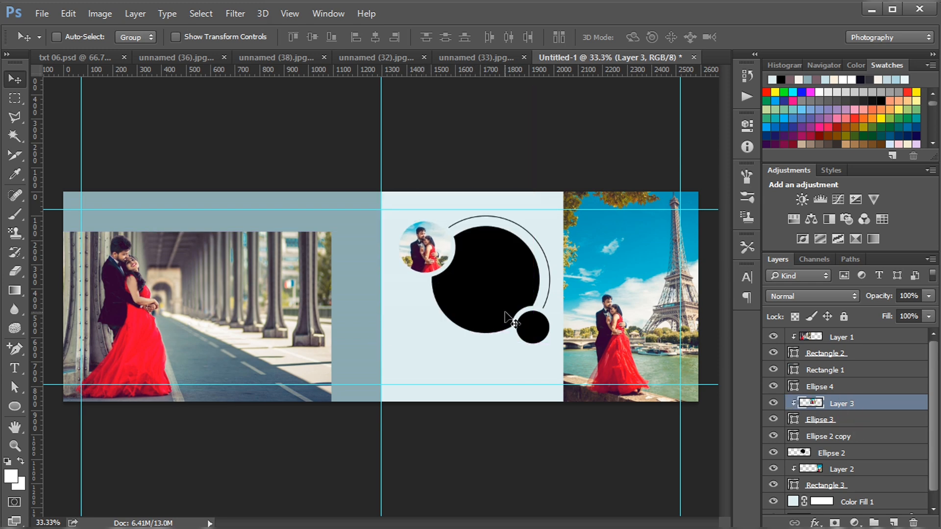
Step: Copy the whole photo from unnamed (32).jpg, paste it above the large circle in Untitled-1 and clip it to that circle
left_click(505, 282, "ctrl")
left_click(351, 58)
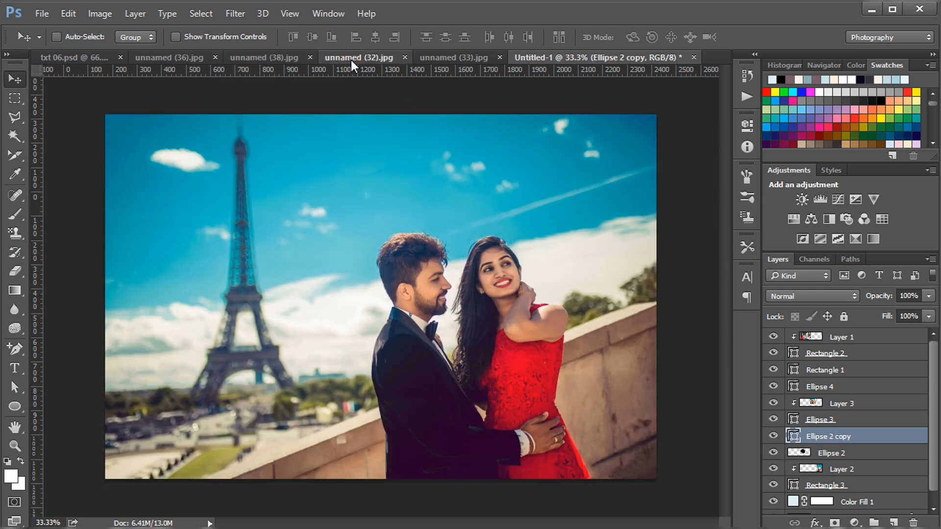
key("ctrl+a")
left_click_drag(503, 216, 496, 248)
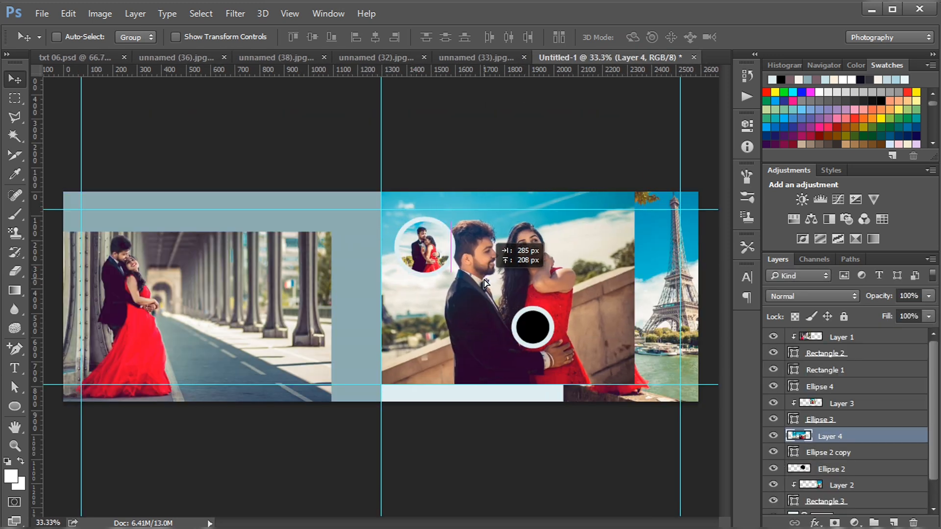
left_click(833, 444, "alt")
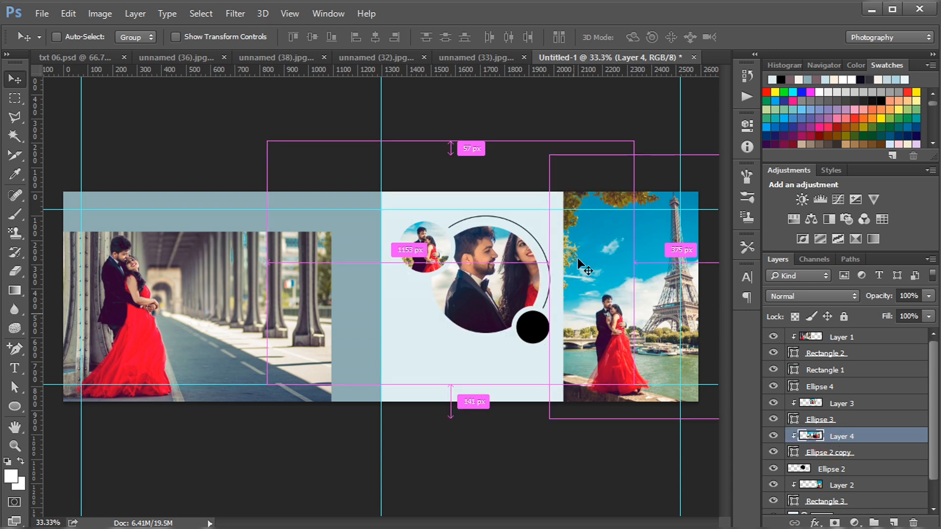
Step: Scale the large circle's photo to about 66.3%, rotate it about 10.8° clockwise and reposition the couple
key("ctrl+t")
left_click_drag(631, 141, 573, 185)
left_click_drag(490, 282, 491, 286)
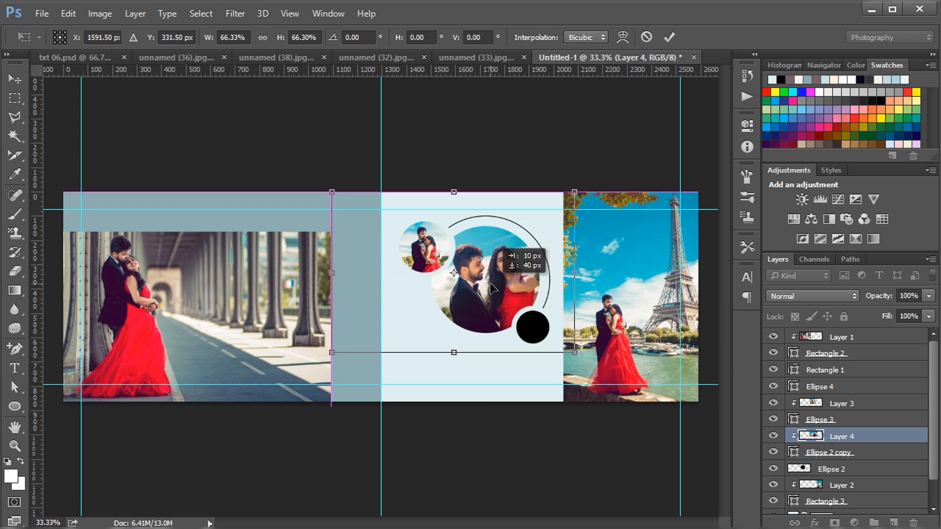
left_click_drag(586, 194, 599, 218)
left_click_drag(473, 294, 467, 290)
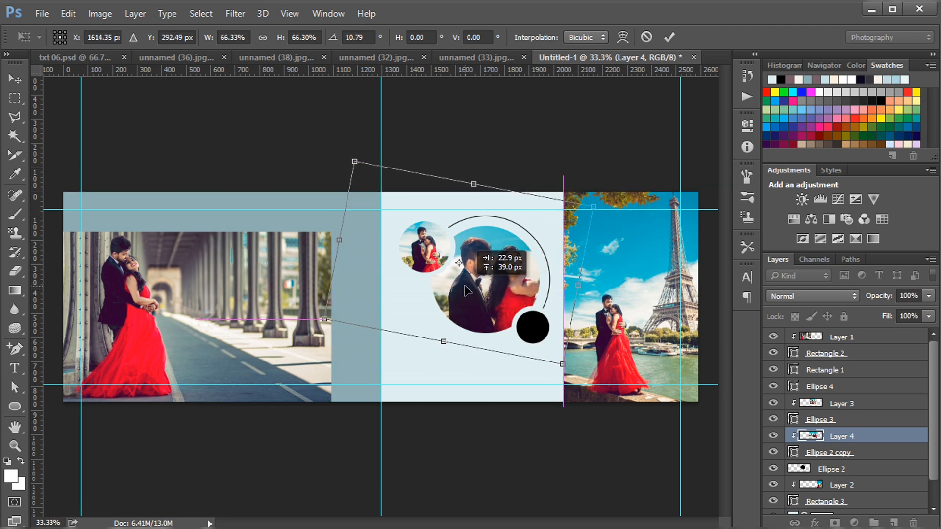
Step: Nudge the rotated photo slightly left and up to center the couple's faces in the large circle, and apply the transformation
key("Left")
key("Left")
key("Left")
key("Up")
key("Up")
key("Up")
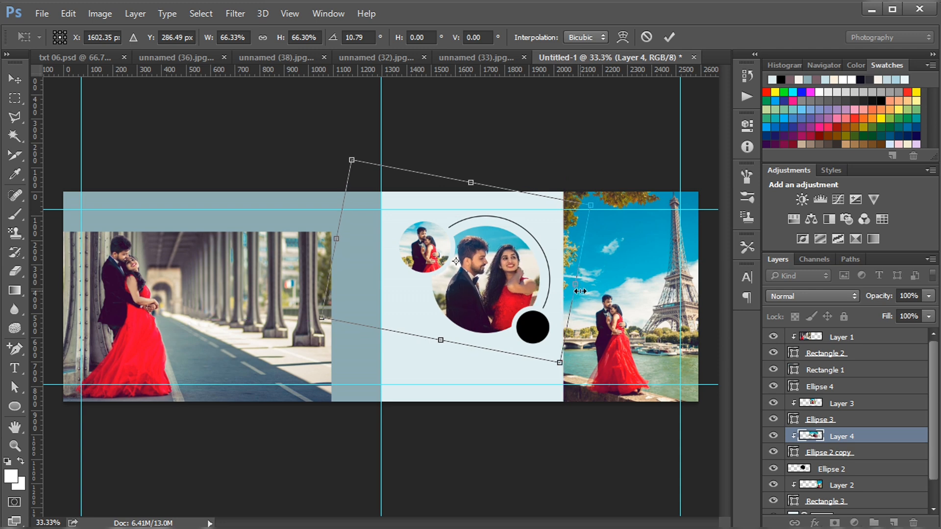
key("Right")
key("Up")
key("Up")
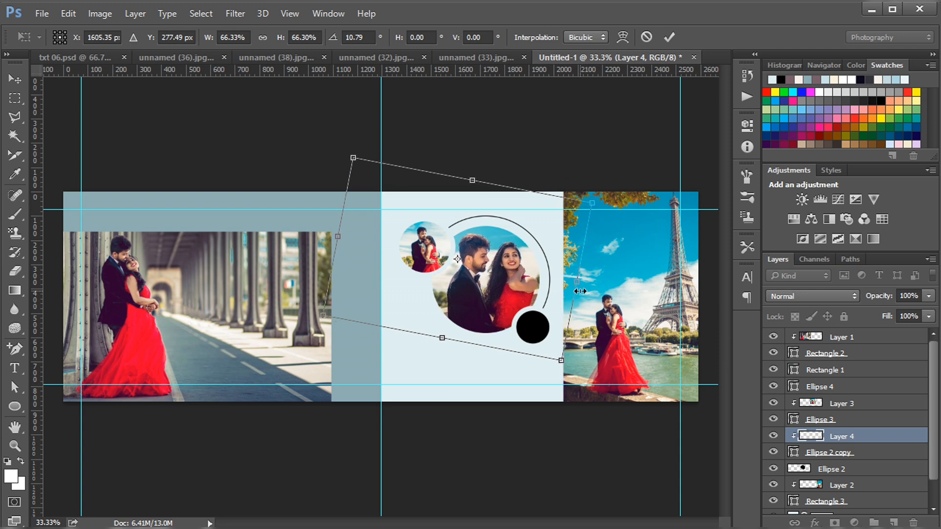
key("Return")
Step: Copy the entire photo from unnamed (33).jpg and paste it into Untitled-1 above the small black Ellipse 4 circle
left_click(535, 329, "ctrl")
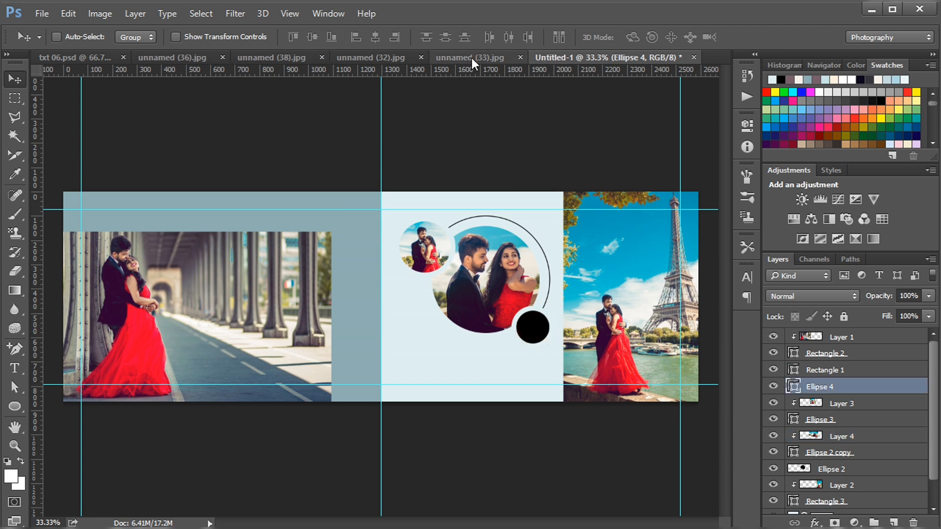
left_click(472, 56)
key("ctrl+a")
key("ctrl+c")
left_click(632, 58)
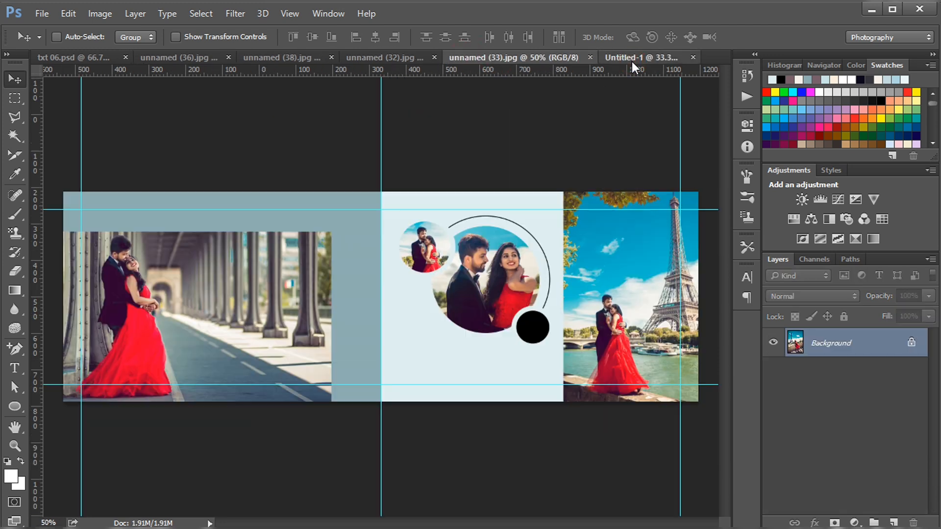
key("ctrl+v")
Step: Move the pasted photo over the small black circle, clip it to Ellipse 4 and scale it down to fit the couple inside
left_click_drag(473, 357, 552, 337)
left_click(848, 394, "alt")
key("ctrl+t")
left_click_drag(614, 209, 586, 251)
key("Return")
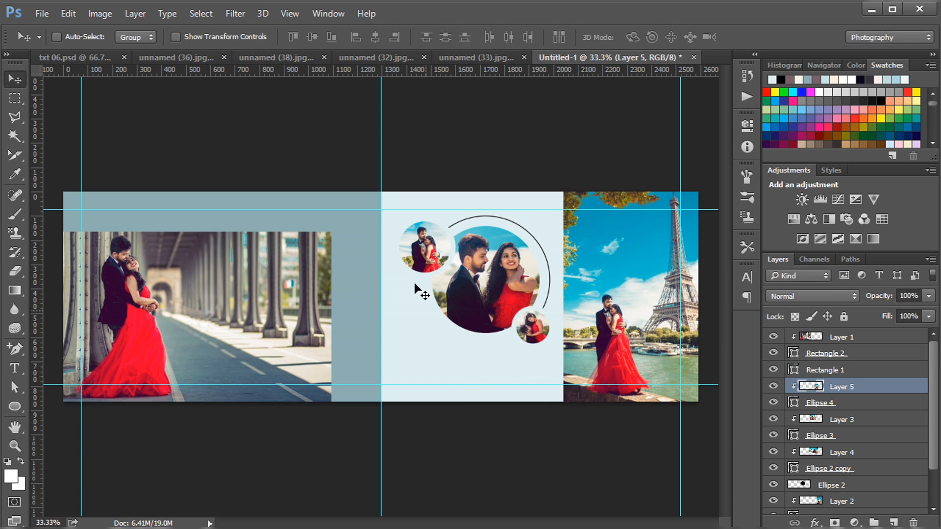
Step: Bring the "I'll Forever Carry you" text group with its rectangles from txt 06.psd into Untitled-1 and place its layers above Layer 1
left_click(89, 58)
left_click_drag(606, 362, 307, 390)
left_click_drag(934, 401, 935, 361)
left_click_drag(871, 388, 860, 327)
Step: Position the "I'll Forever Carry you" text block over the lower-right corner of the large bridge photo and fine-tune its placement
left_click_drag(301, 349, 321, 341)
key("Left")
key("Left")
key("Left")
key("Left")
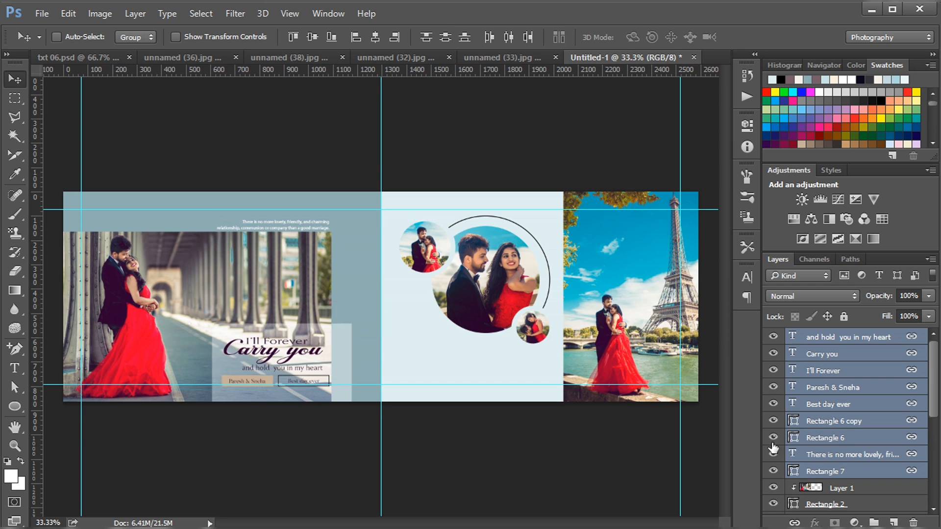
key("Up")
key("Up")
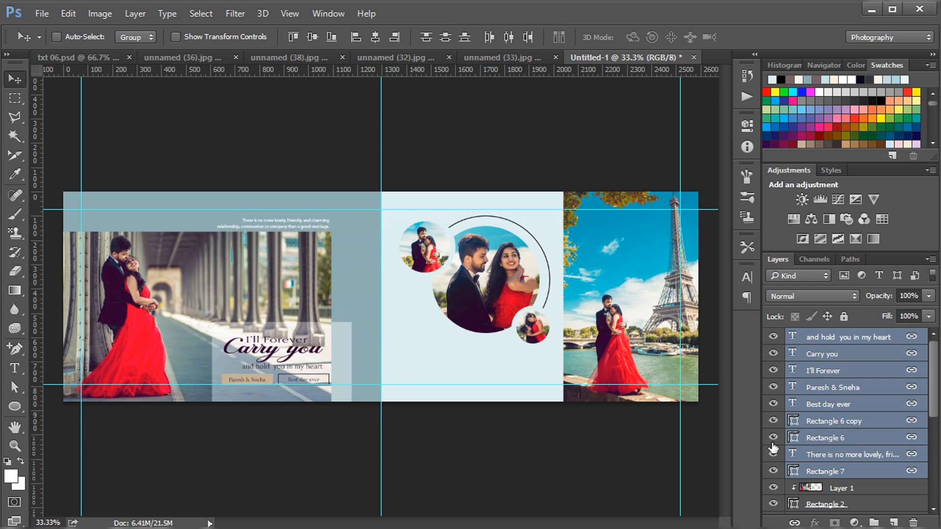
key("Right")
key("Right")
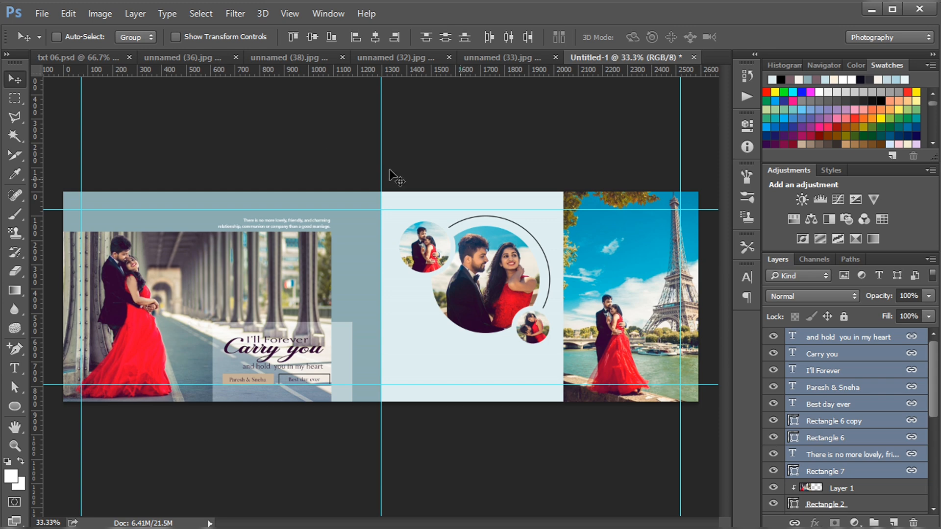
Step: Bring "The Most Beautiful Day" text with its vertical line from txt 06.psd and place it below the circles in the light blue panel
left_click(76, 57)
left_click_drag(406, 259, 431, 356)
key("shift+Down")
key("shift+Down")
key("shift+Down")
key("shift+Down")
key("shift+Down")
key("shift+Down")
Step: Bring the "wedding ceremony 2023" label from txt 06.psd and align it along the light blue panel's upper edge above the circles
left_click(87, 56)
left_click_drag(553, 250, 478, 200)
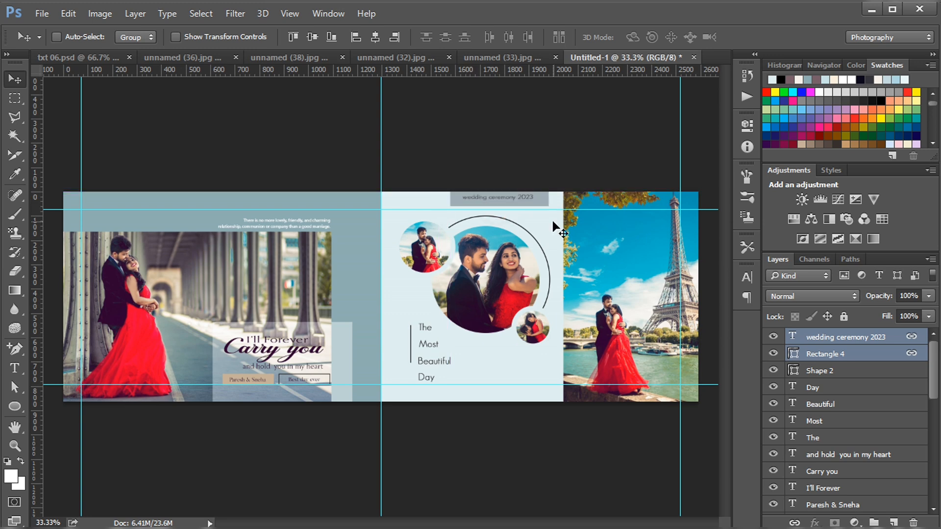
key("shift+Left")
key("shift+Left")
key("shift+Left")
key("Up")
key("Up")
key("Up")
key("Down")
Step: Select "The Most Beautiful Day" text with its vertical line and nudge it slightly down
left_click_drag(938, 371, 939, 401)
left_click(436, 369, "ctrl")
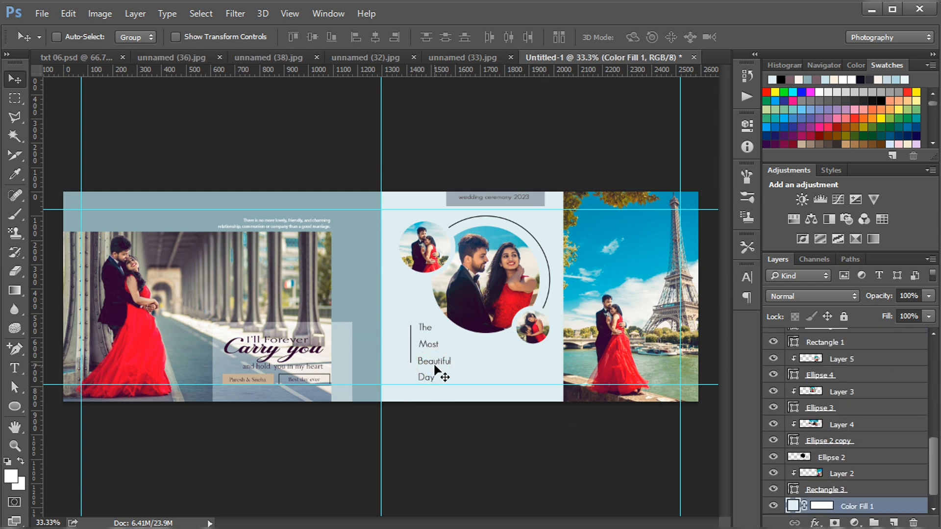
left_click(435, 367, "ctrl")
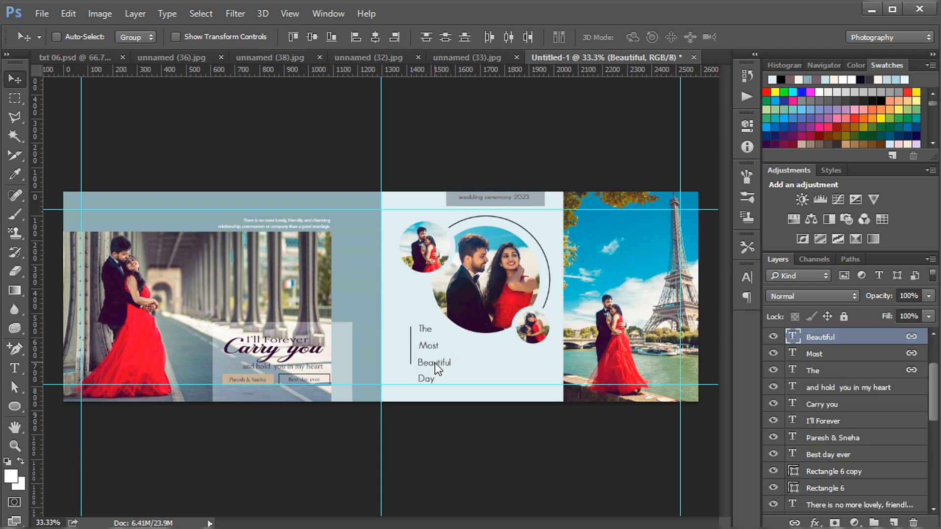
Step: Select all layers from Layer 5 down to Layer 2 and move the circles and their photos slightly down together
left_click(475, 294, "ctrl")
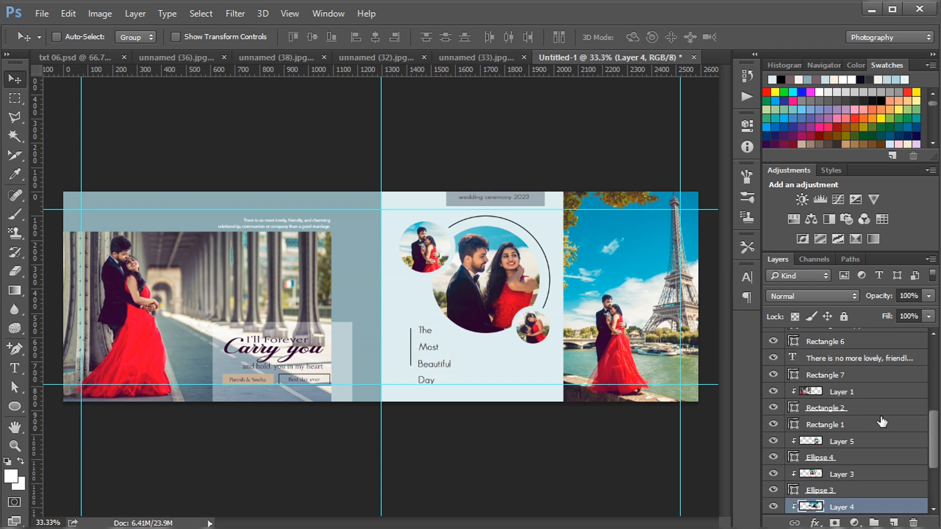
left_click(841, 441)
left_click_drag(932, 420, 933, 464)
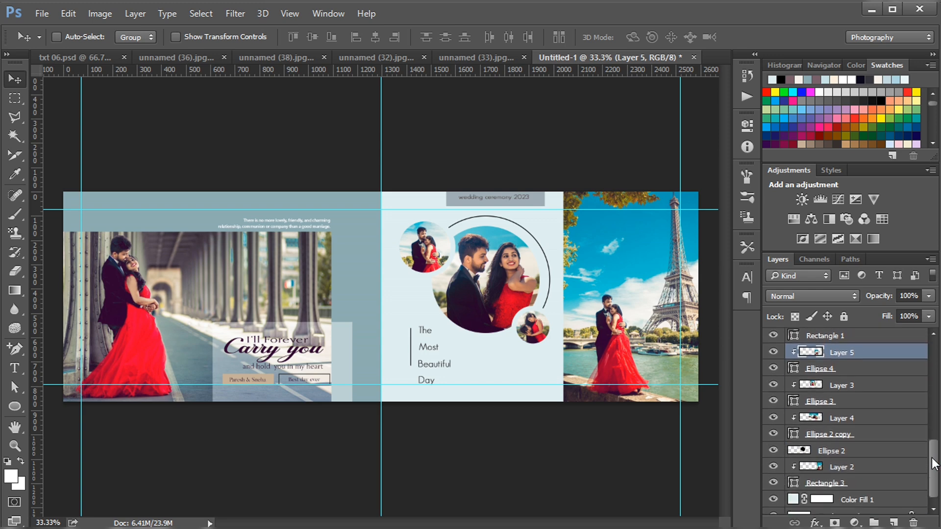
left_click(850, 467, "shift")
key("shift+Down")
key("shift+Down")
key("shift+Down")
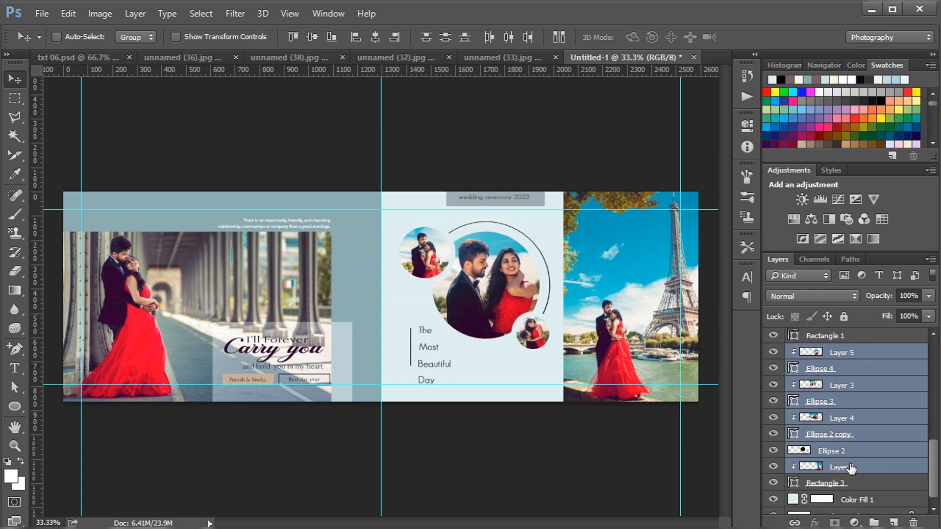
Step: Move the selected circle and photo layers back up and undo that upward move
key("shift+Up")
key("shift+Up")
key("shift+Up")
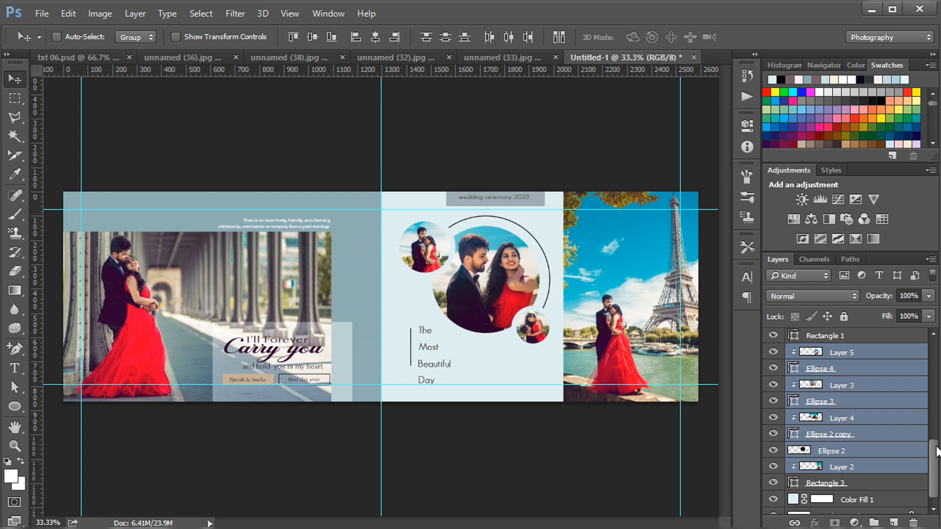
left_click(833, 435)
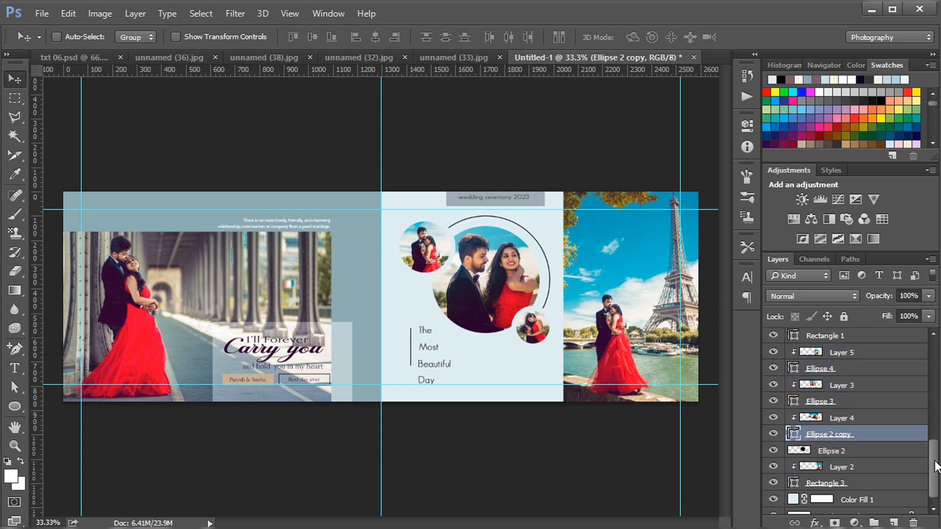
key("ctrl+z")
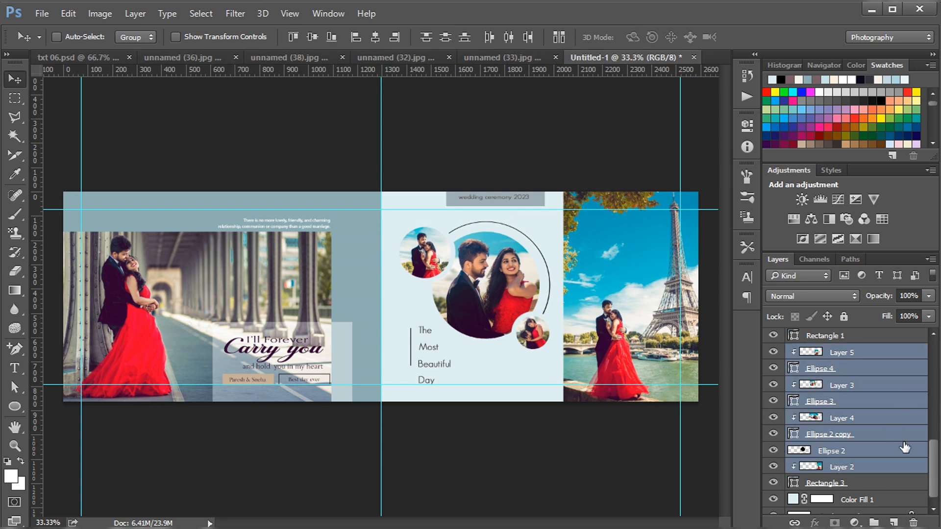
scroll(933, 445, "up", 1)
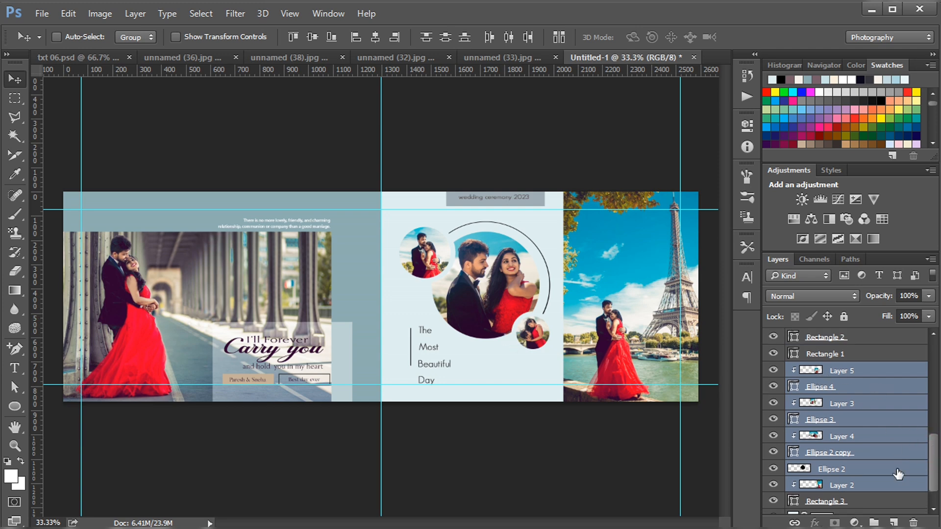
Step: Exclude Layer 2 from the layer selection and nudge the circles, their photos and the black arc slightly down together
mouse_move(937, 455)
left_mouse_down()
mouse_move(937, 434)
mouse_move(936, 451)
left_mouse_up()
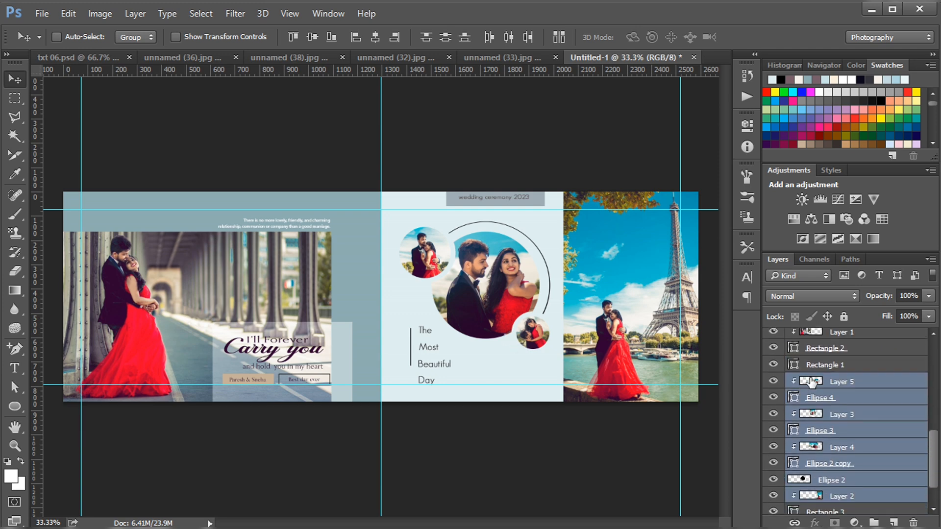
left_click(848, 494, "ctrl")
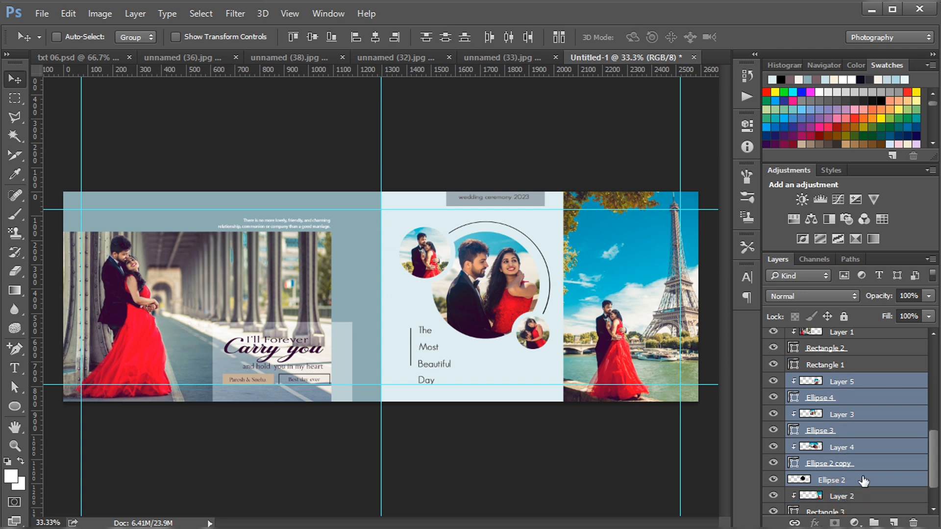
key("shift+Down")
key("shift+Down")
key("shift+Down")
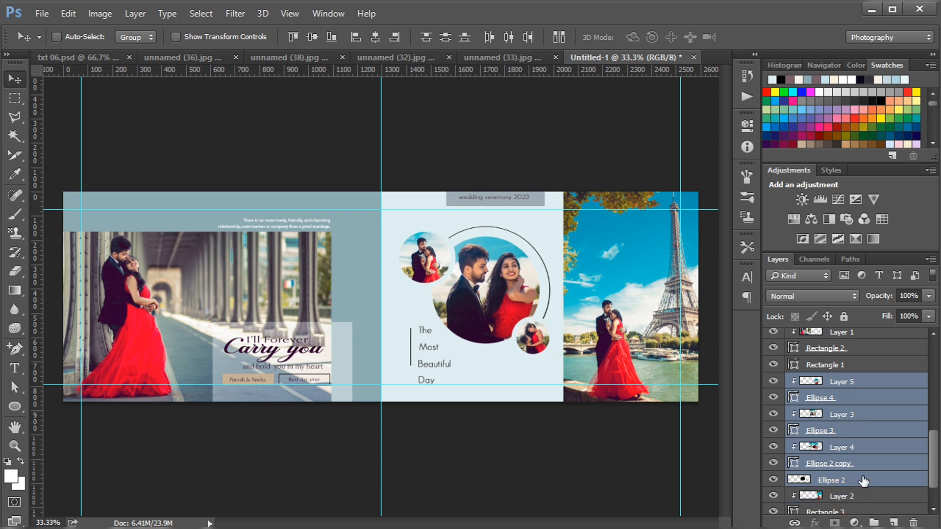
Step: Select the Eiffel Tower couple photo and nudge it slightly up within its panel
left_click(619, 282, "ctrl")
key("shift+Up")
key("shift+Up")
key("shift+Up")
key("shift+Up")
key("shift+Up")
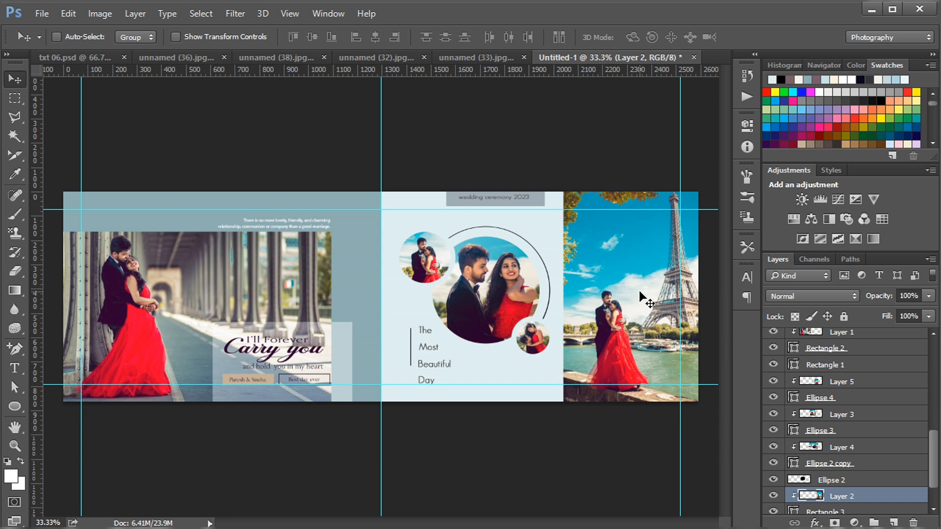
Step: Hide the guides and inspect the album's circular photos, text blocks and large bridge photo up close
left_click(555, 314, "ctrl")
key("ctrl+h")
key("ctrl+plus")
key("ctrl+plus")
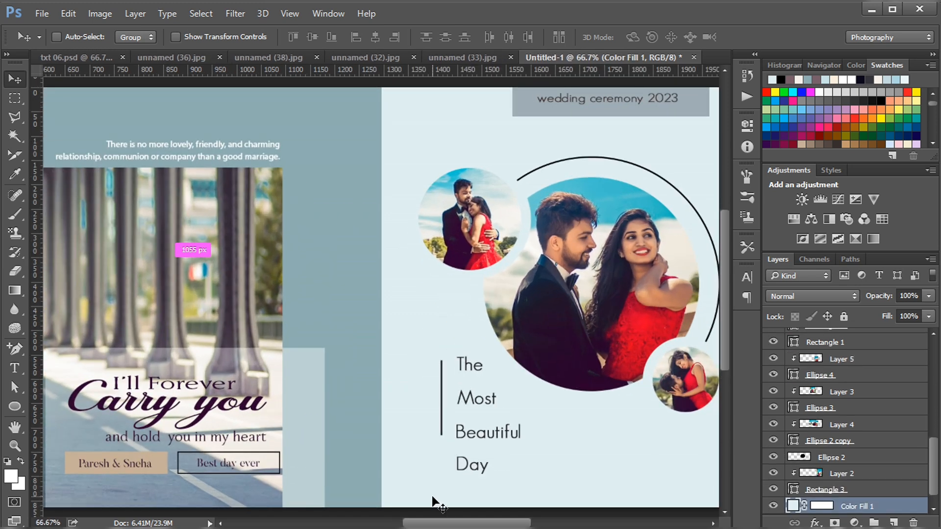
left_click_drag(435, 523, 390, 525)
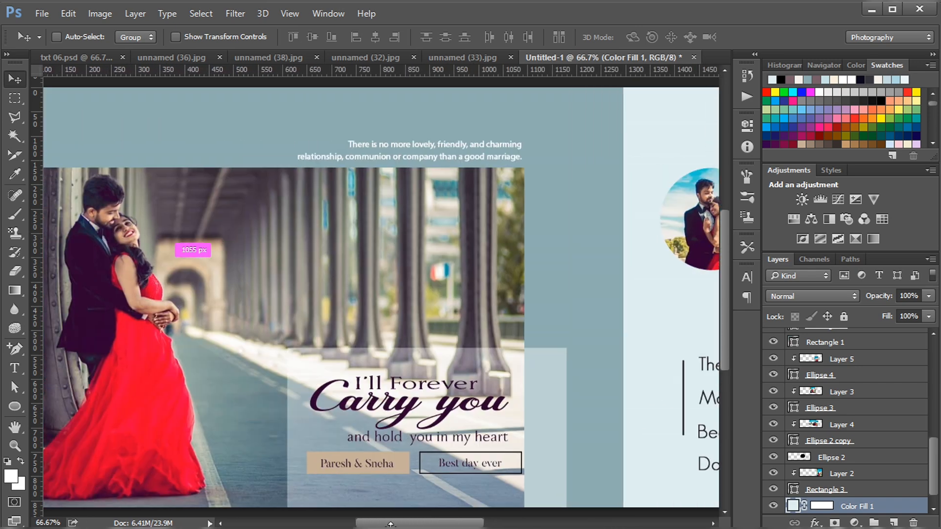
key("ctrl+minus")
key("ctrl+minus")
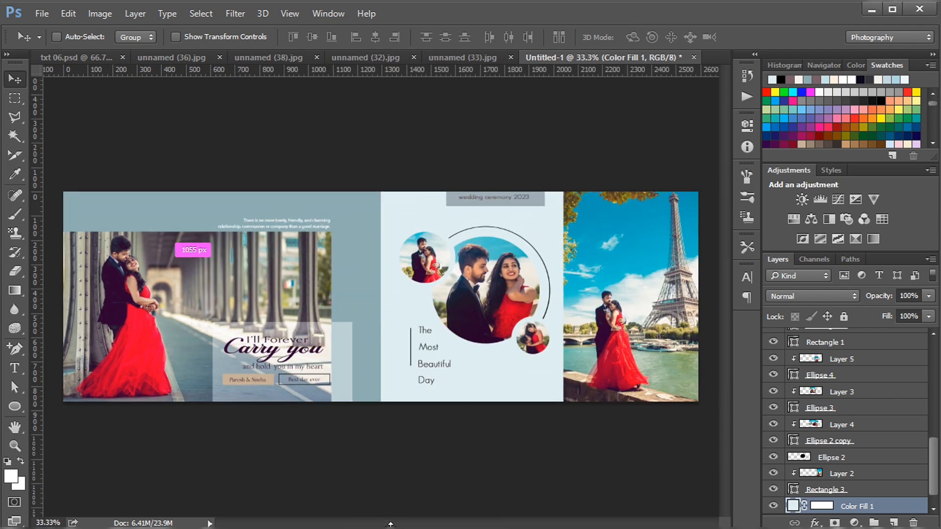